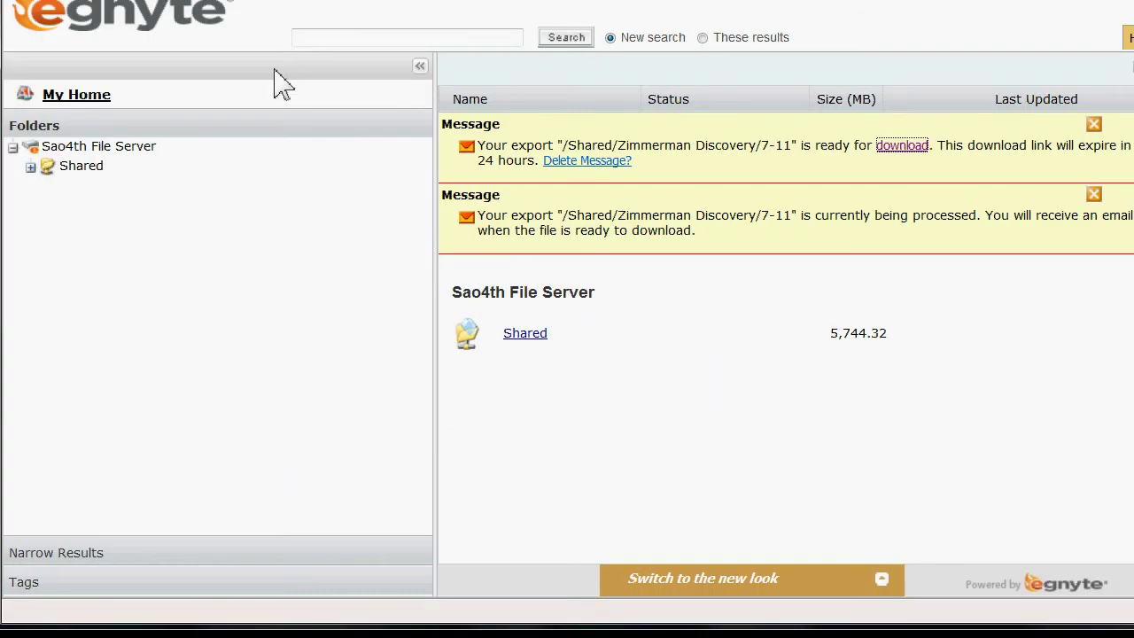
Expand Shared in the folder tree and open the Zimmerman Discovery folder.
click(78, 167)
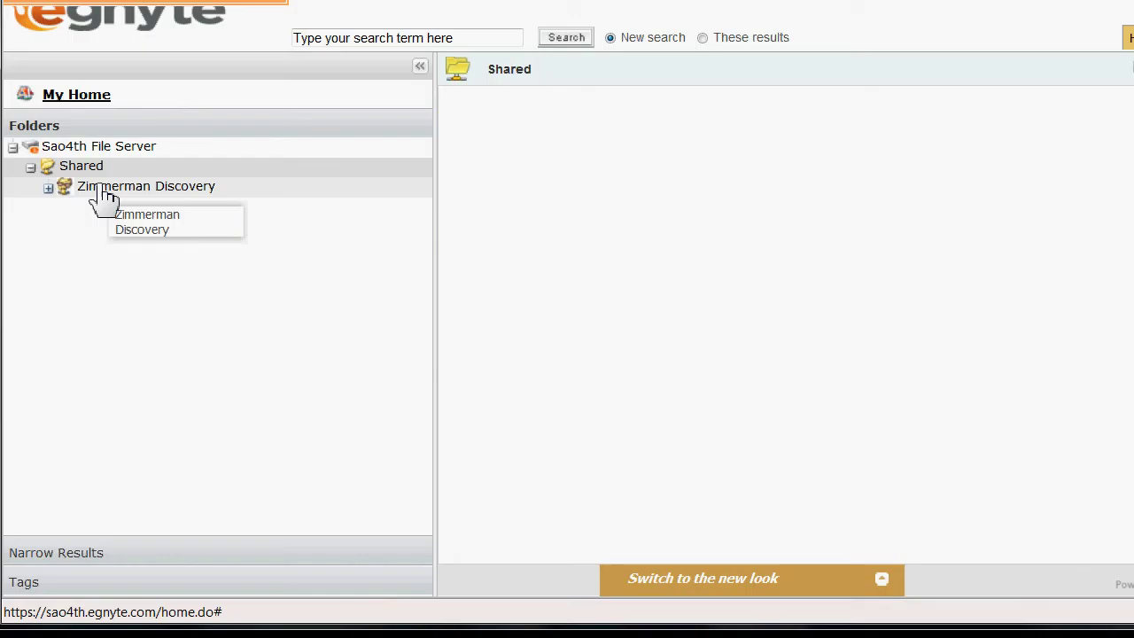
click(105, 188)
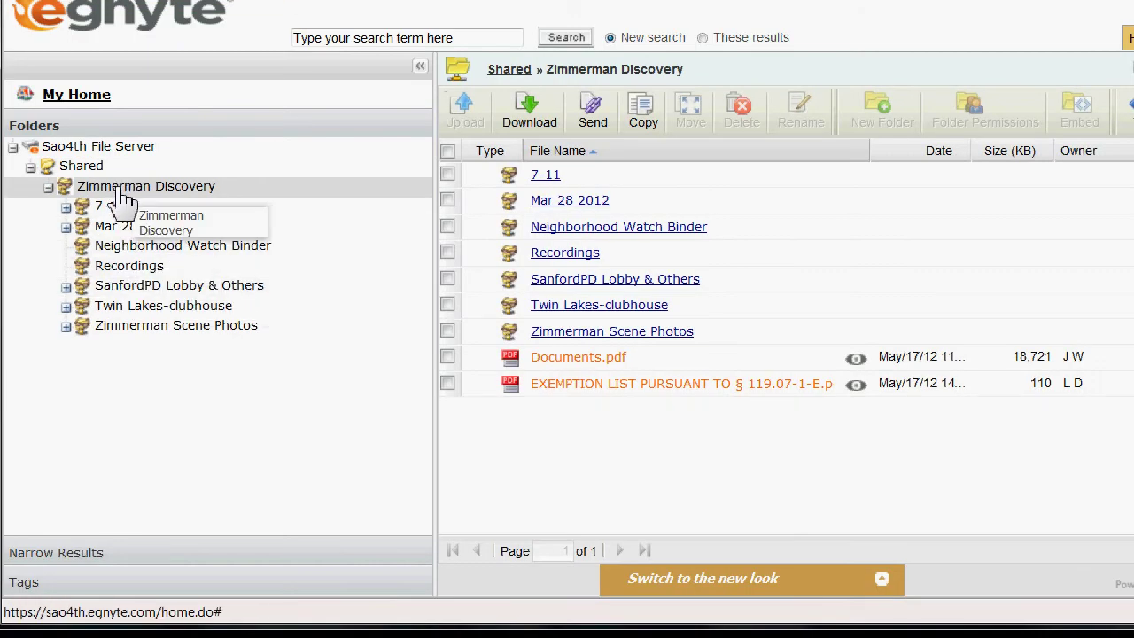
Request the 7-11 folder download with sub-folders, then decline the 643.53 MB zip.
click(447, 176)
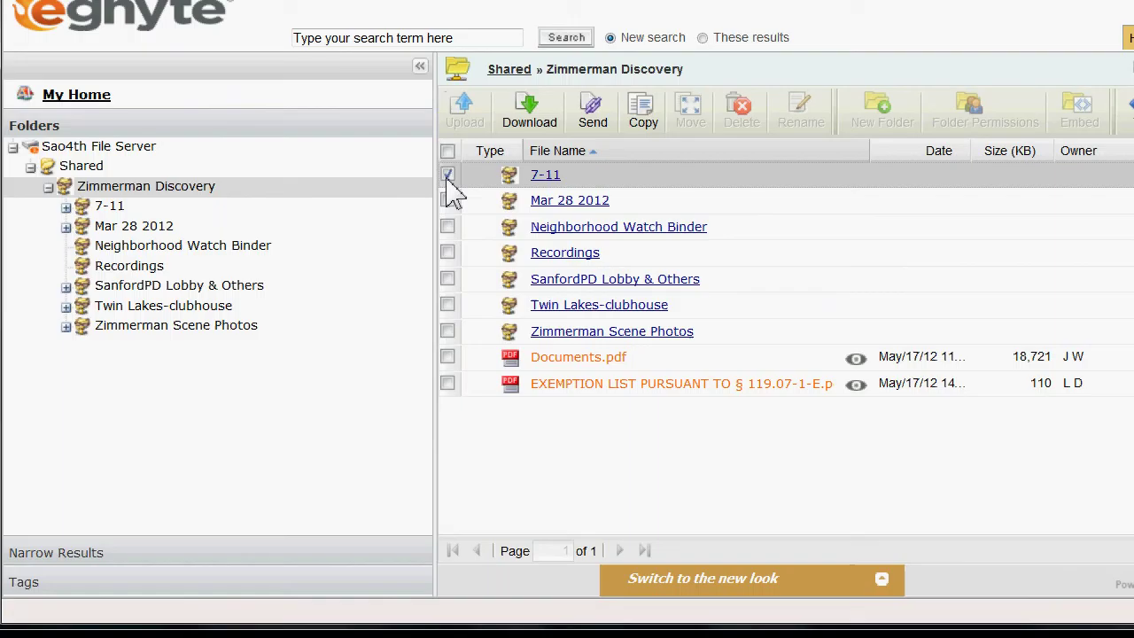
click(527, 113)
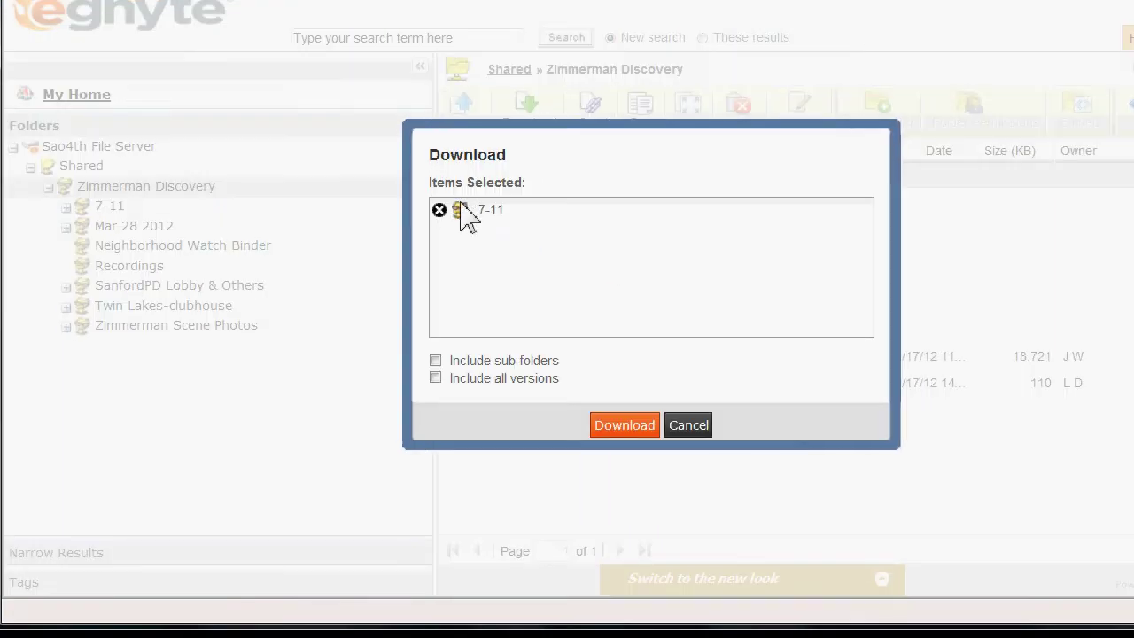
click(435, 361)
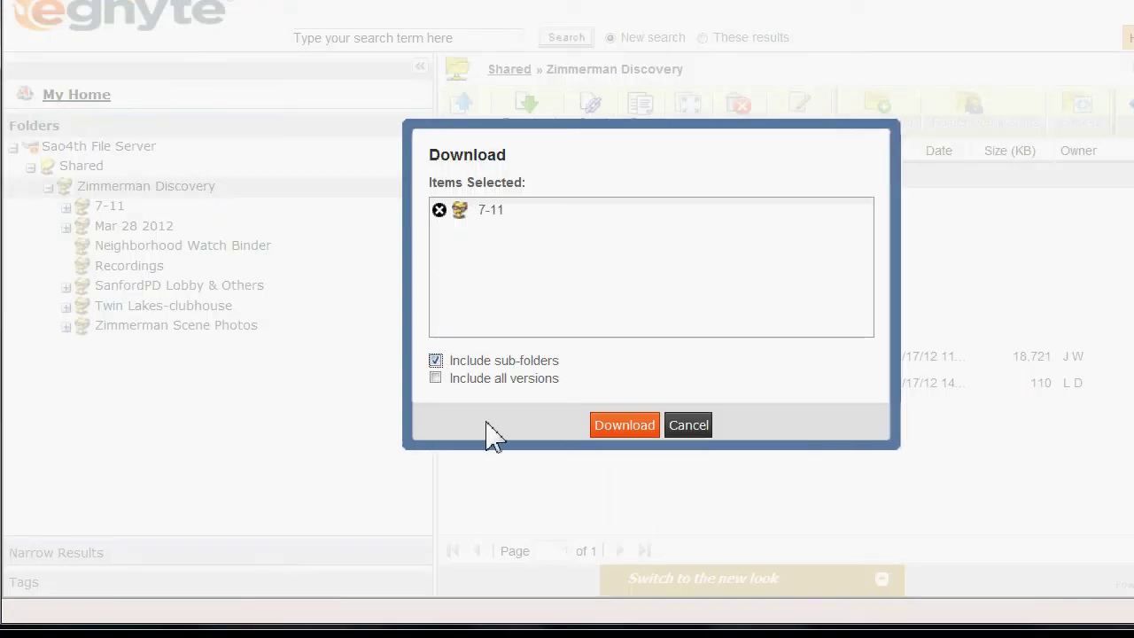
click(621, 427)
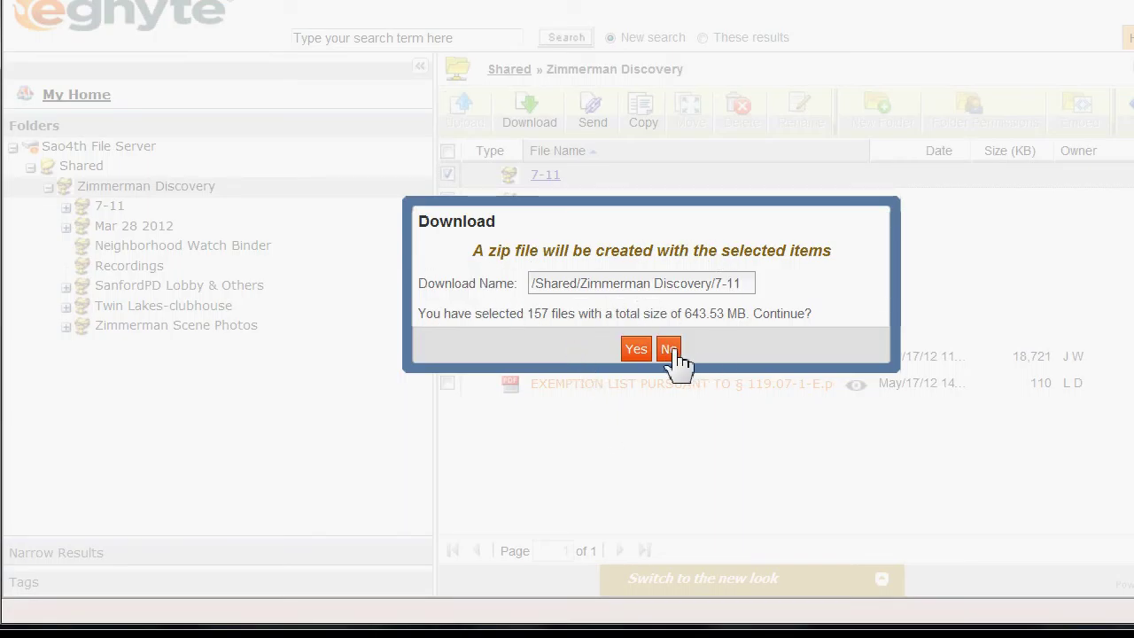
click(670, 351)
Cancel the download request and go to My Home to view the export-ready messages.
click(690, 426)
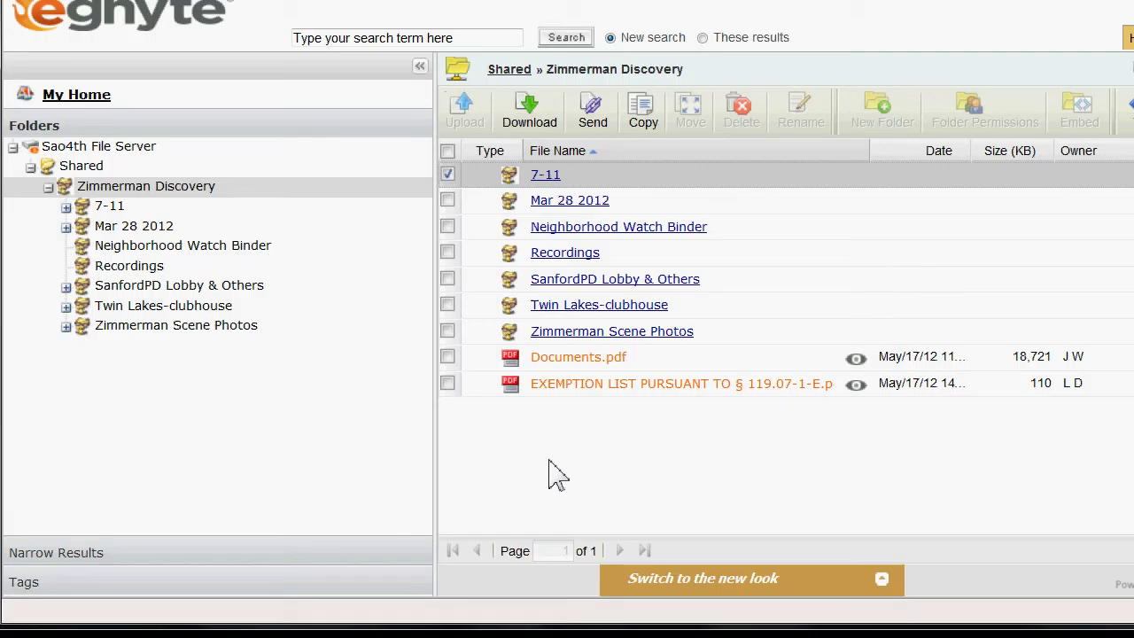
click(89, 107)
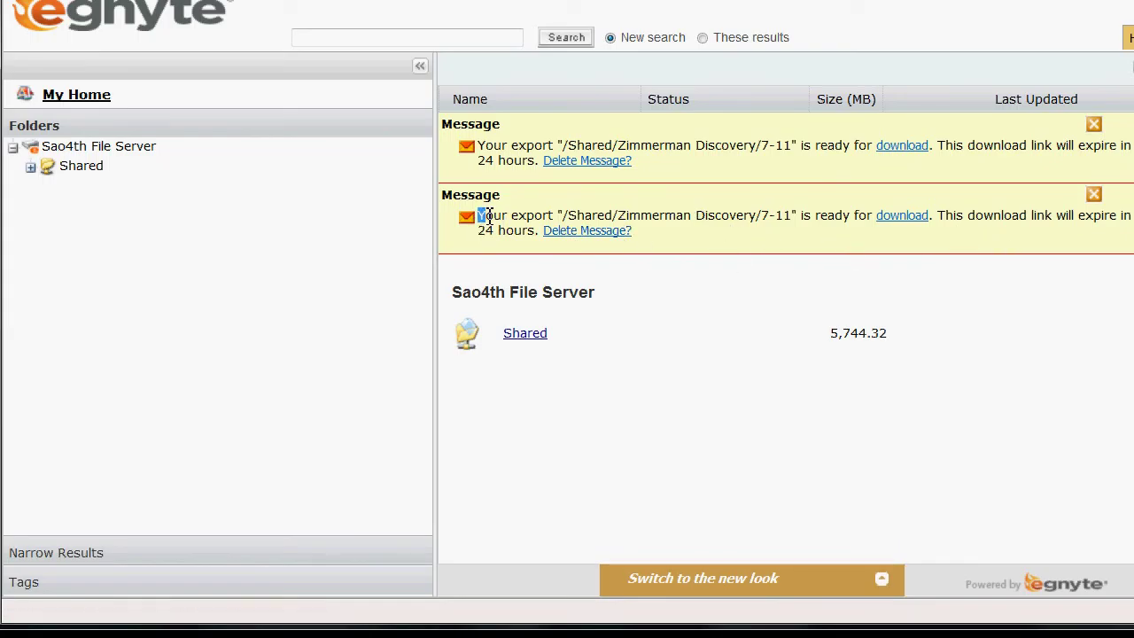
click(461, 190)
Download the ready 7-11 export zip and close the open/save prompt.
click(904, 149)
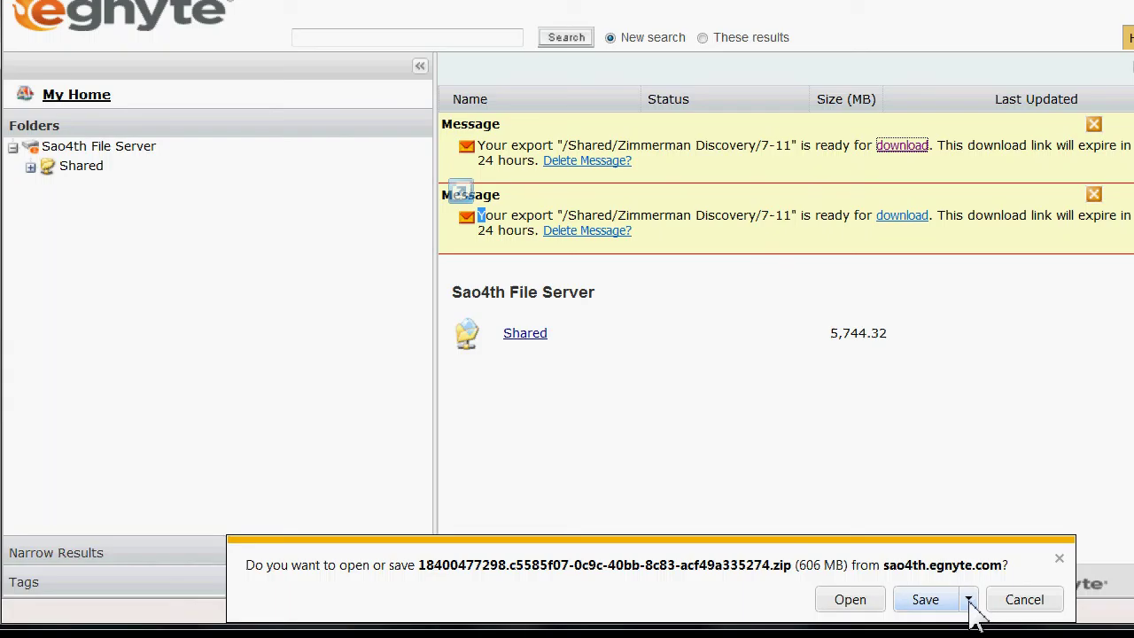
click(1059, 560)
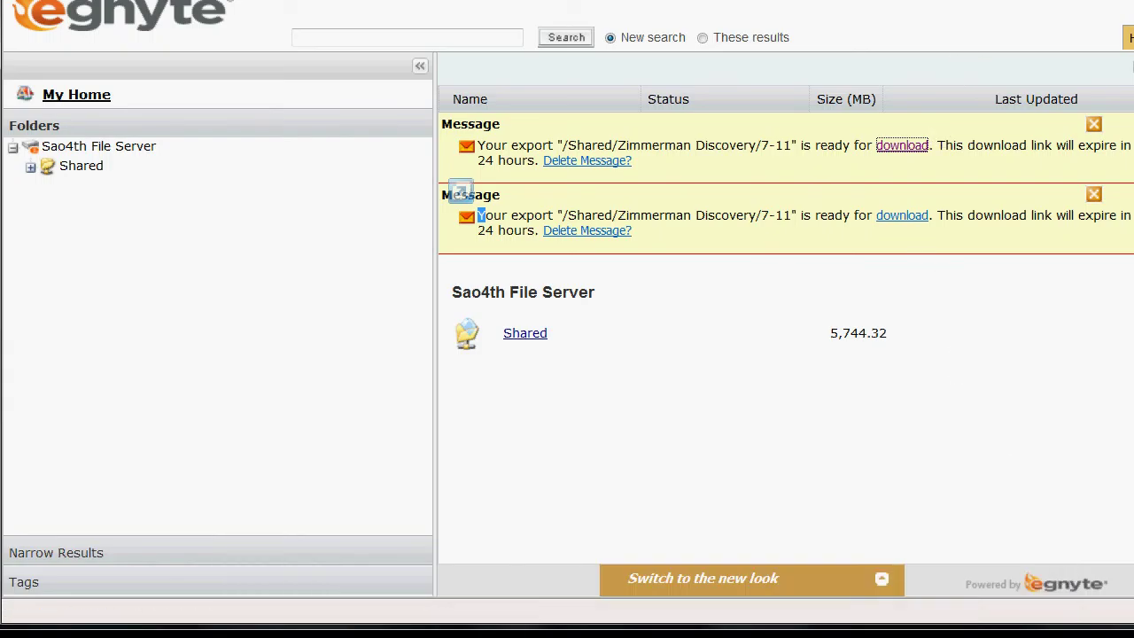
click(1110, 138)
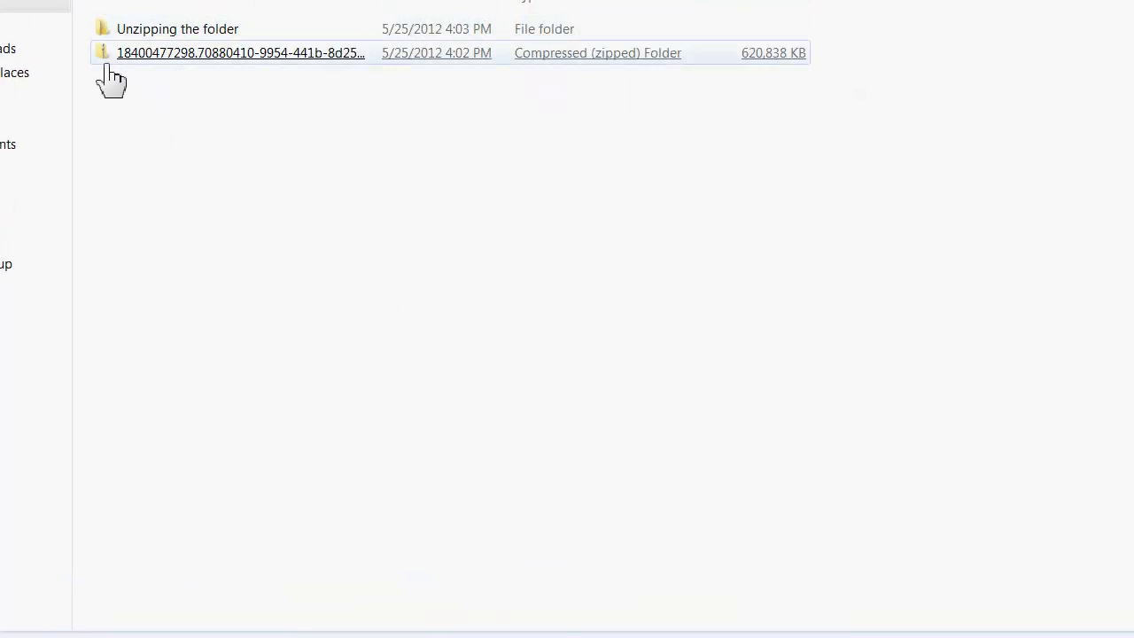
Extract the zip and drill down through Shared, Zimmerman Discovery, 7-11, disstech and diss.
drag(87, 59, 258, 86)
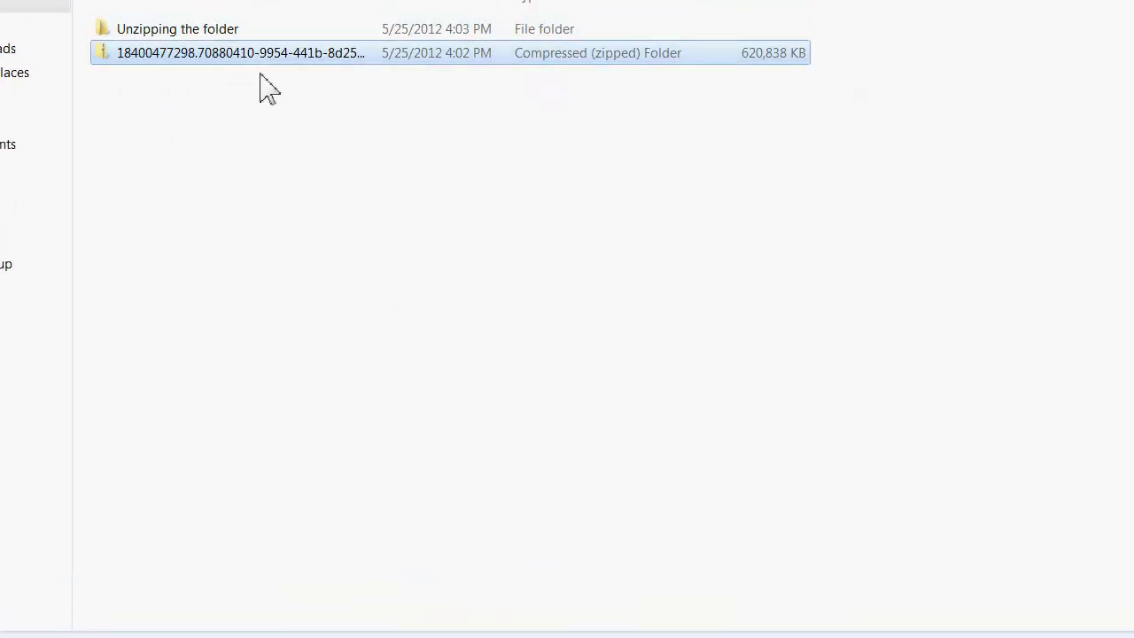
click(173, 37)
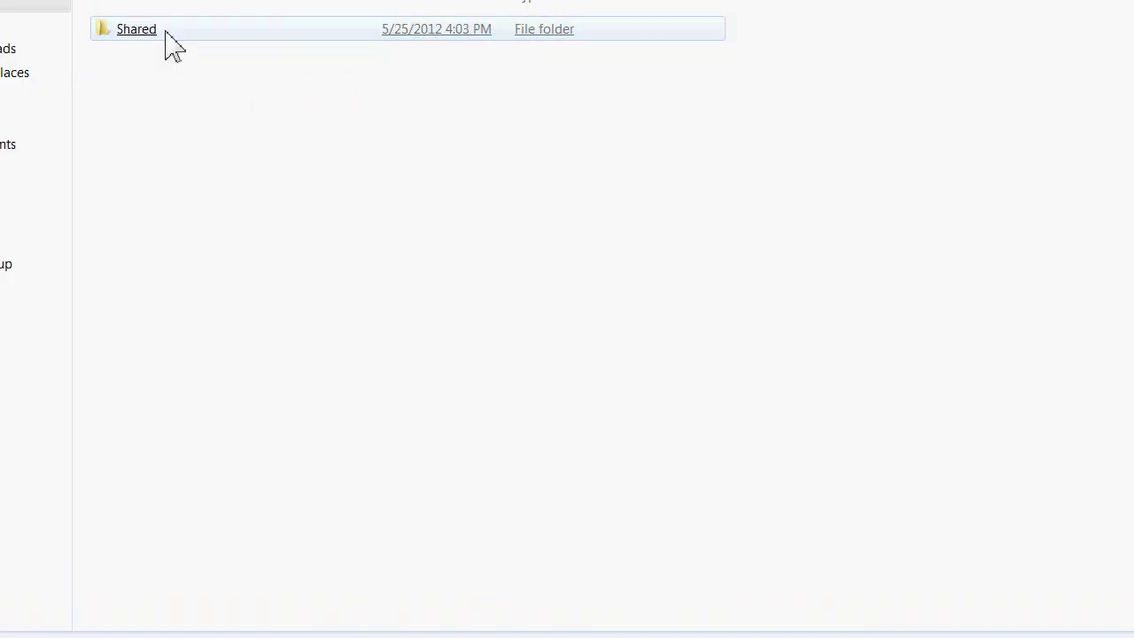
click(152, 44)
click(150, 33)
click(150, 34)
click(150, 33)
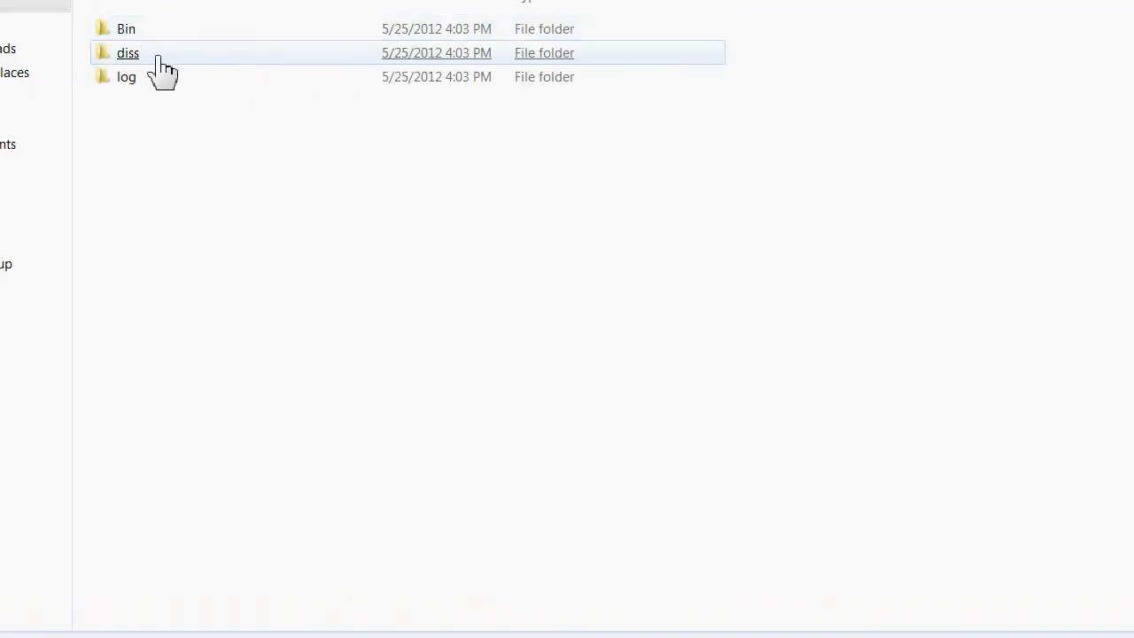
click(149, 55)
click(168, 32)
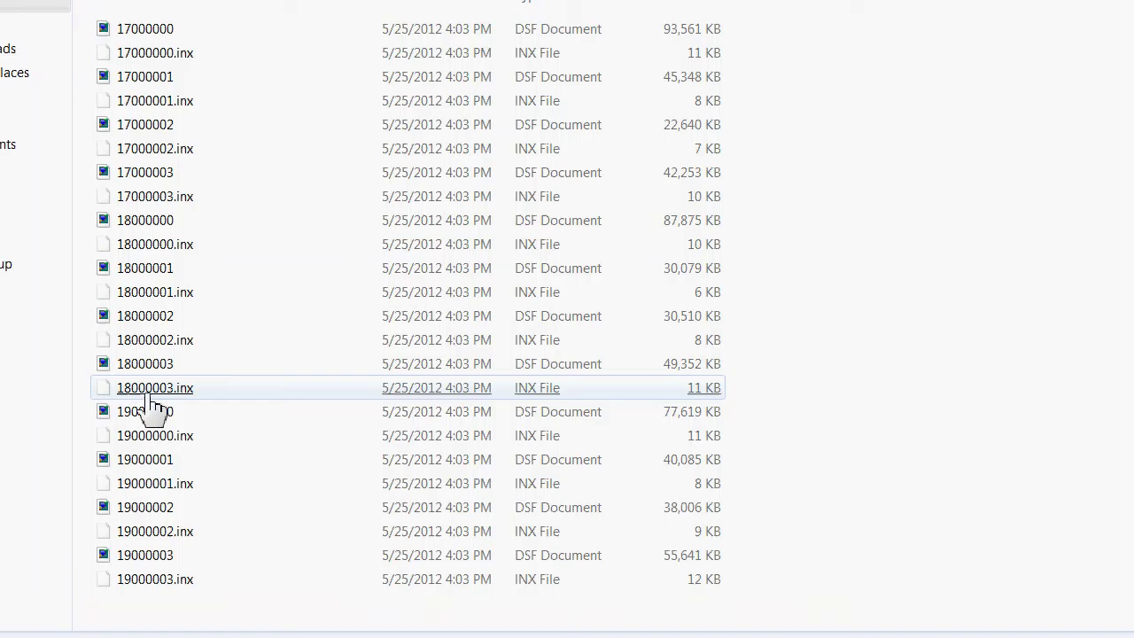
Back up to disstech, open its Bin folder, then switch to the blog's playback instructions.
key(BackSpace)
key(BackSpace)
double_click(127, 31)
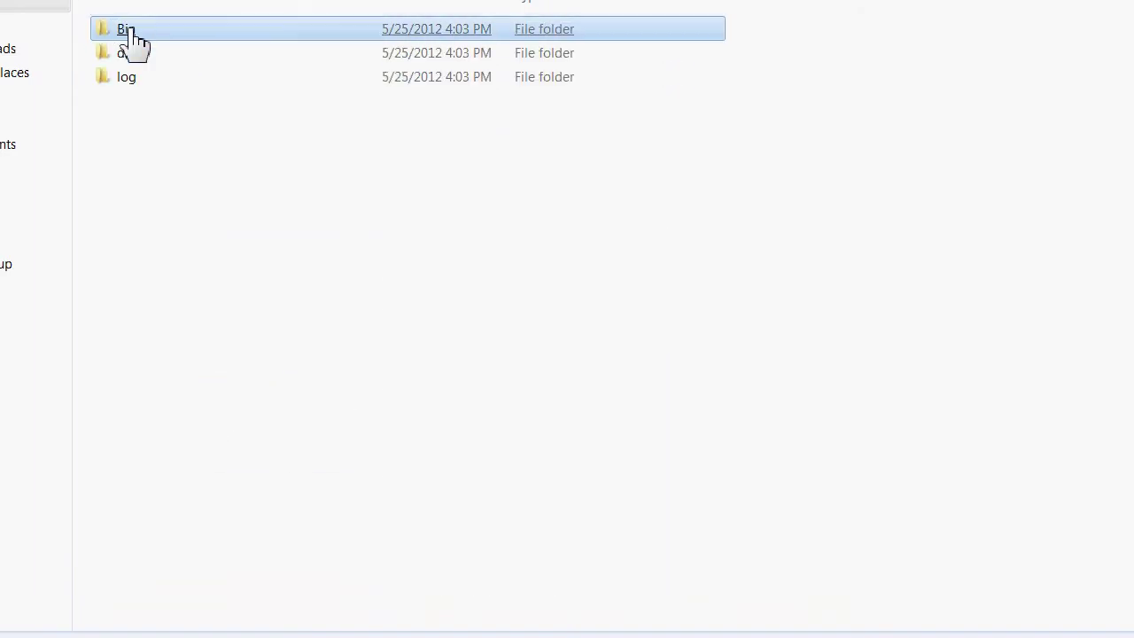
scroll(177, 266, down, 1)
click(216, 397)
scroll(216, 403, up, 1)
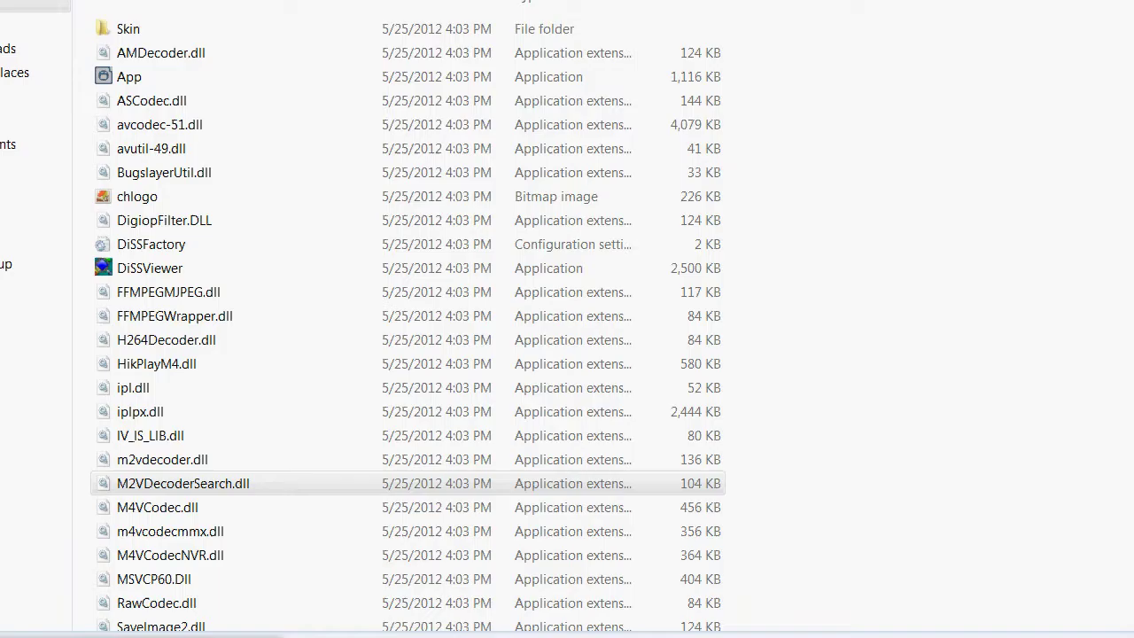
key(alt+Tab)
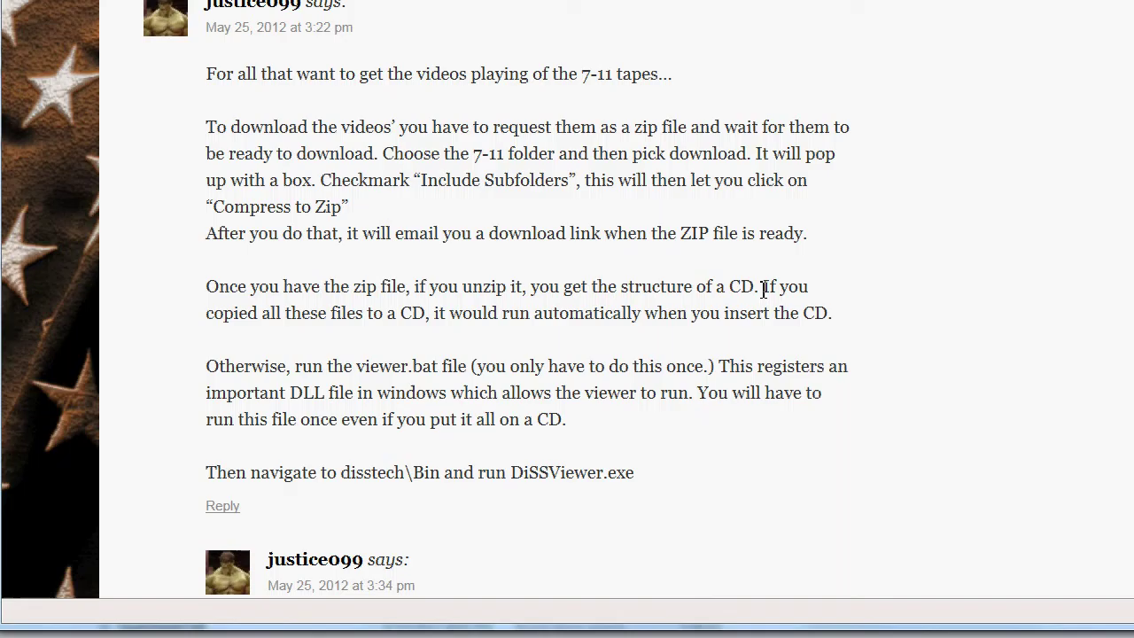
drag(762, 287, 831, 324)
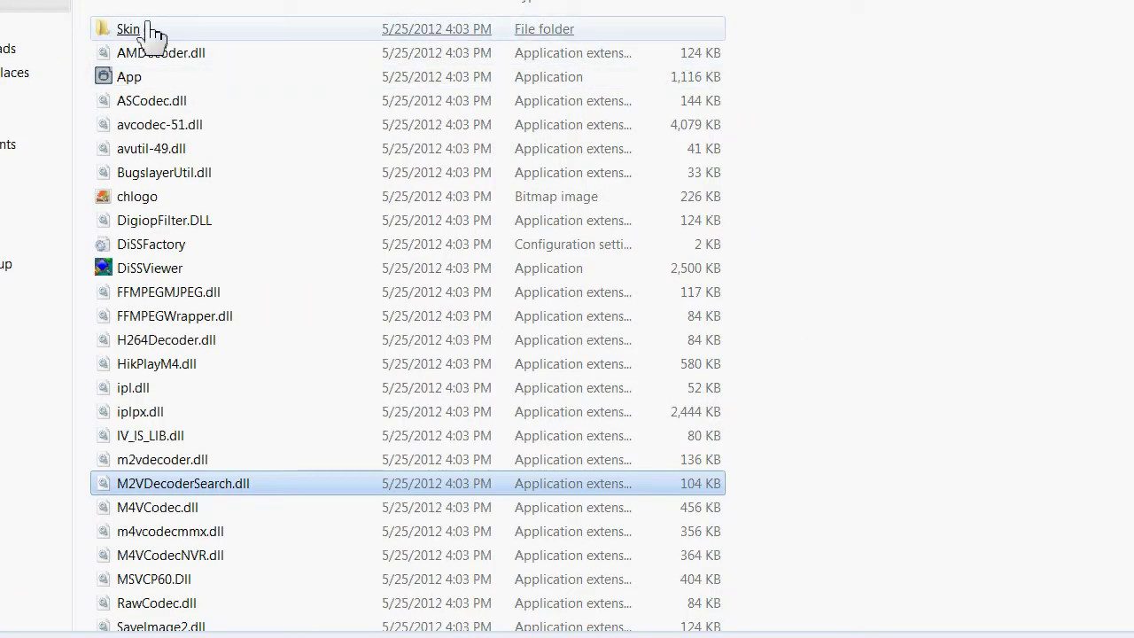
key(BackSpace)
key(BackSpace)
key(BackSpace)
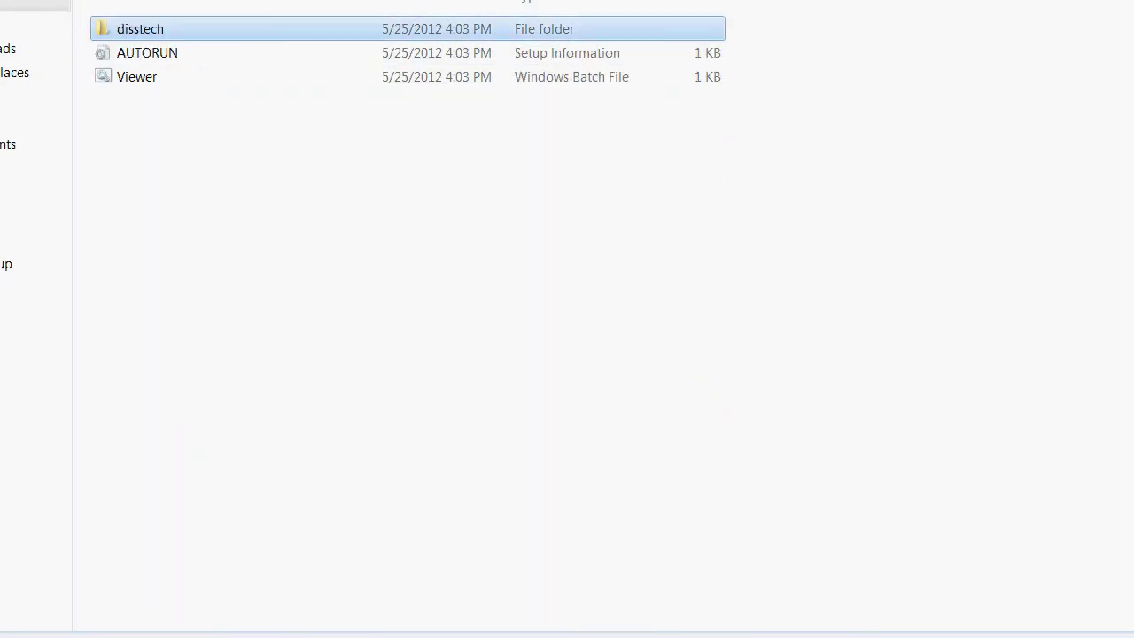
key(BackSpace)
key(BackSpace)
key(BackSpace)
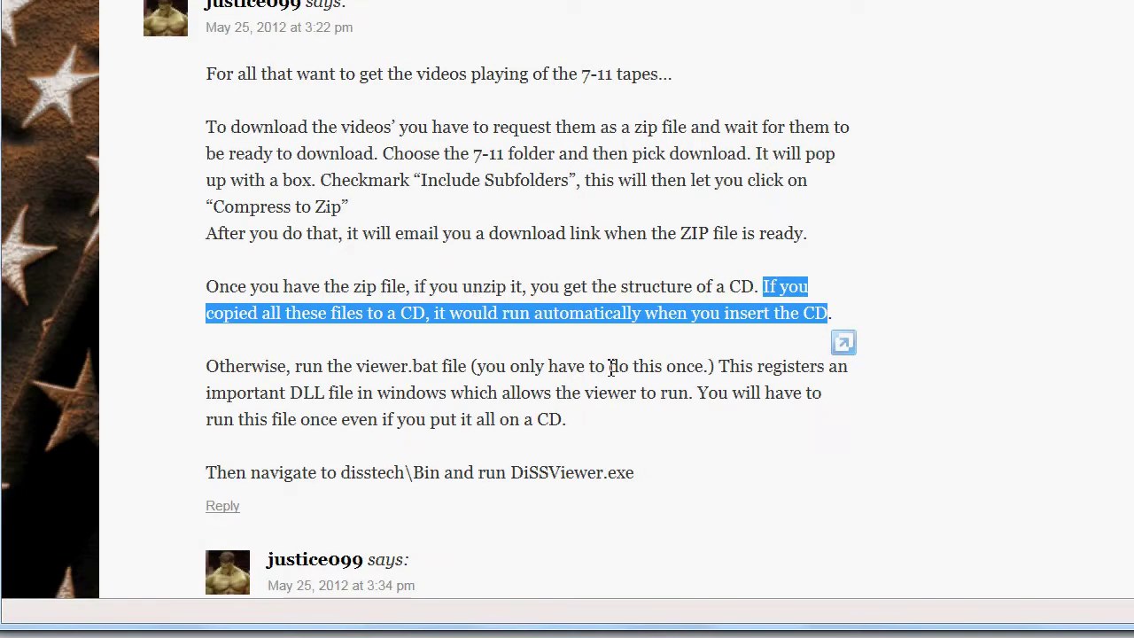
click(405, 384)
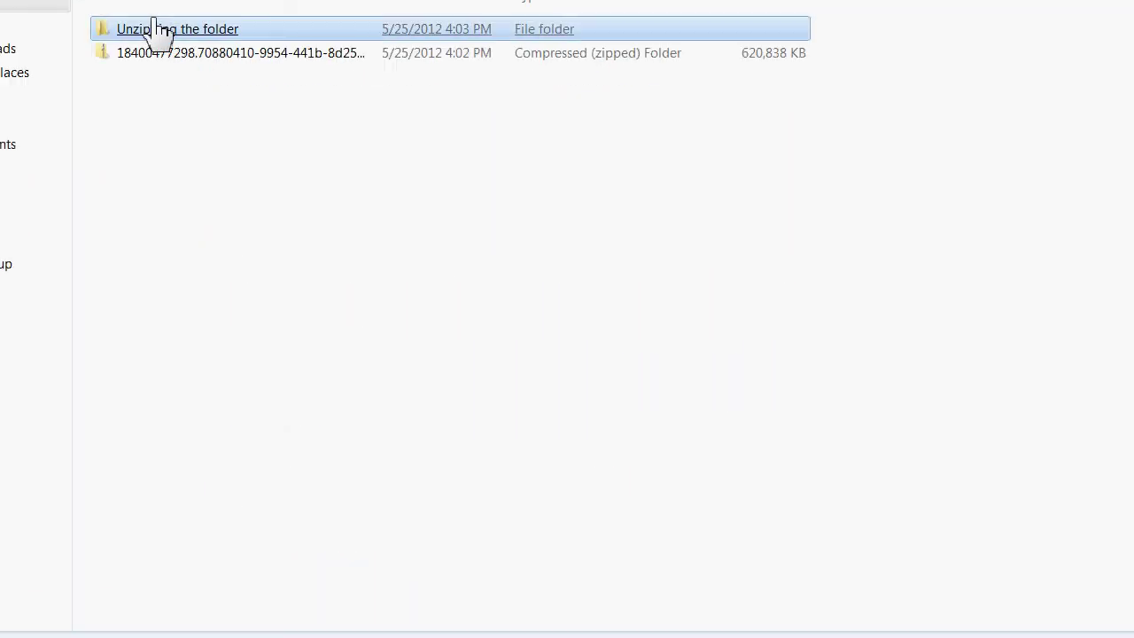
Browse into the unzipped 7-11 folder and run the Viewer.bat batch file.
double_click(157, 32)
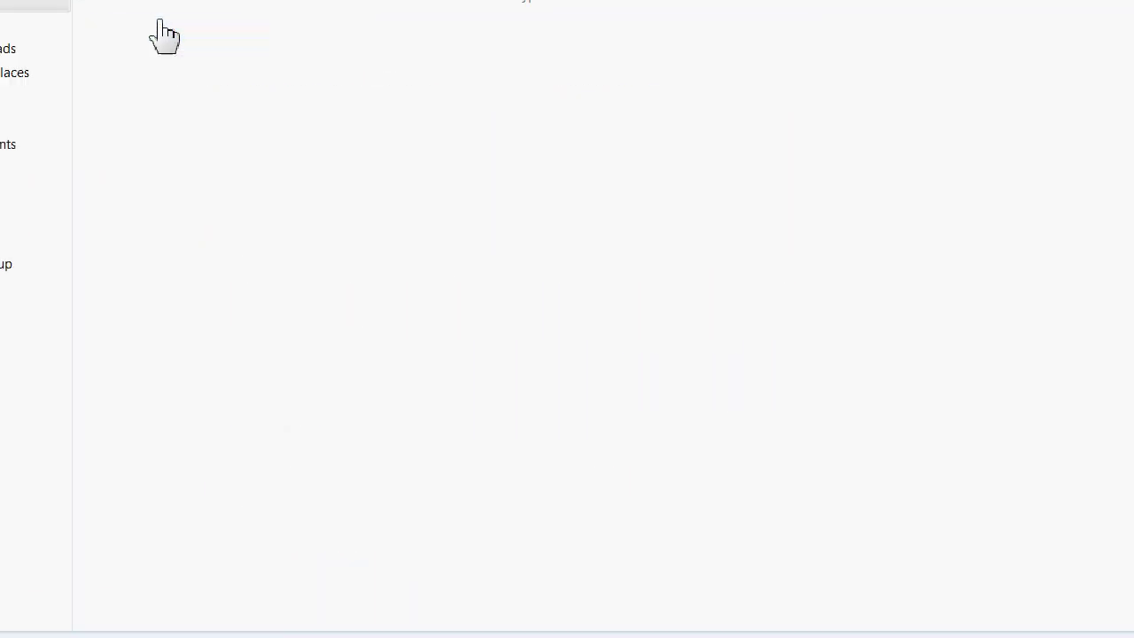
double_click(166, 37)
double_click(160, 37)
double_click(151, 37)
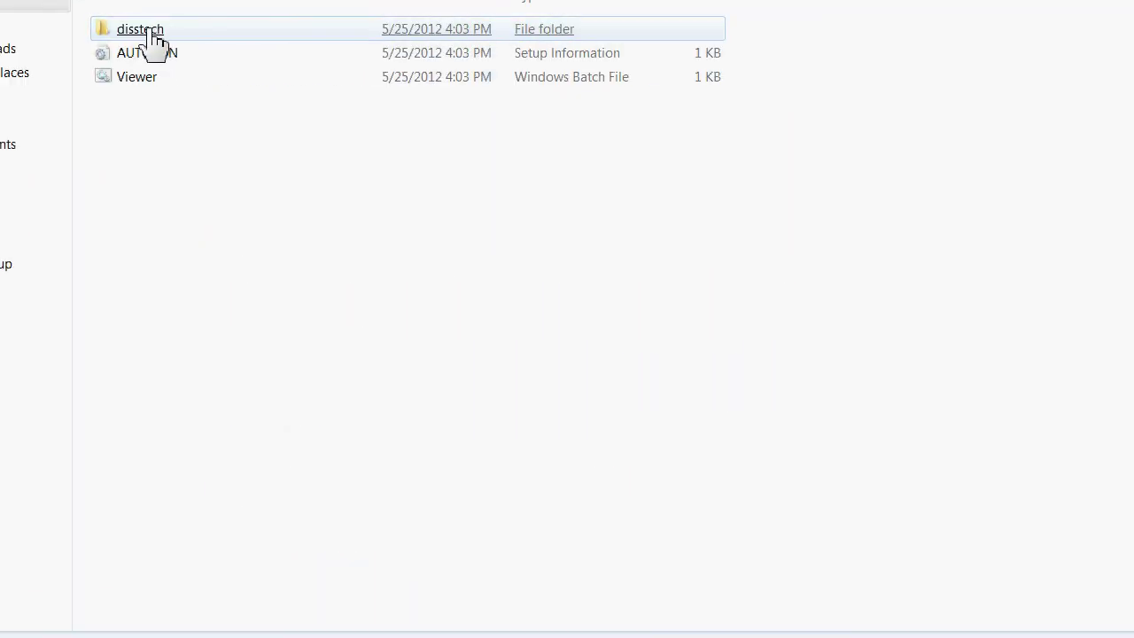
click(150, 79)
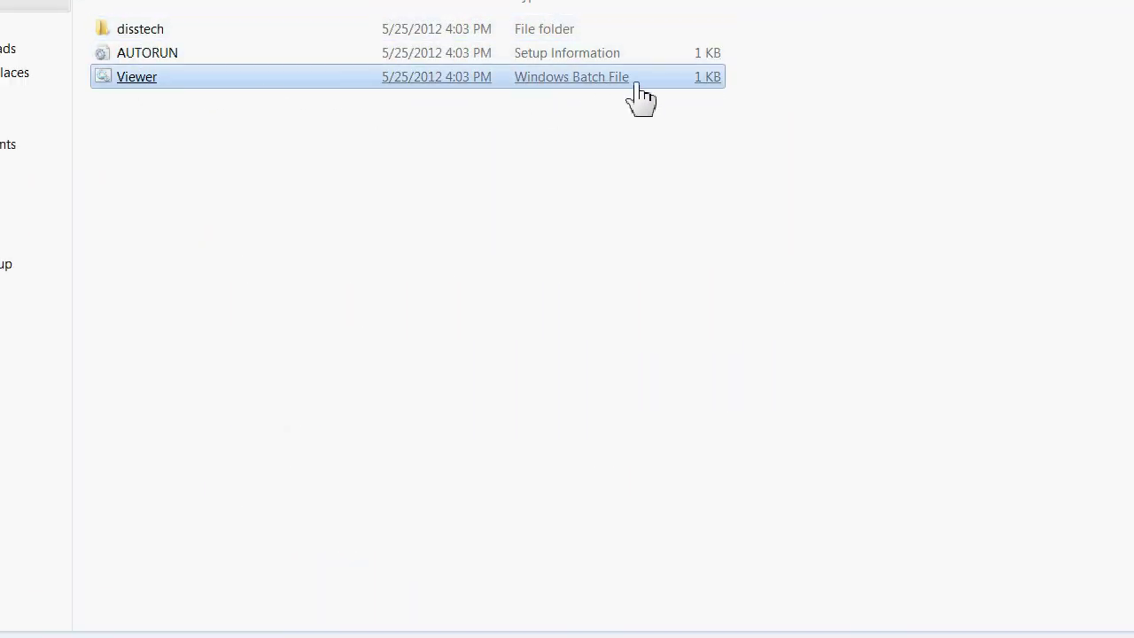
double_click(139, 78)
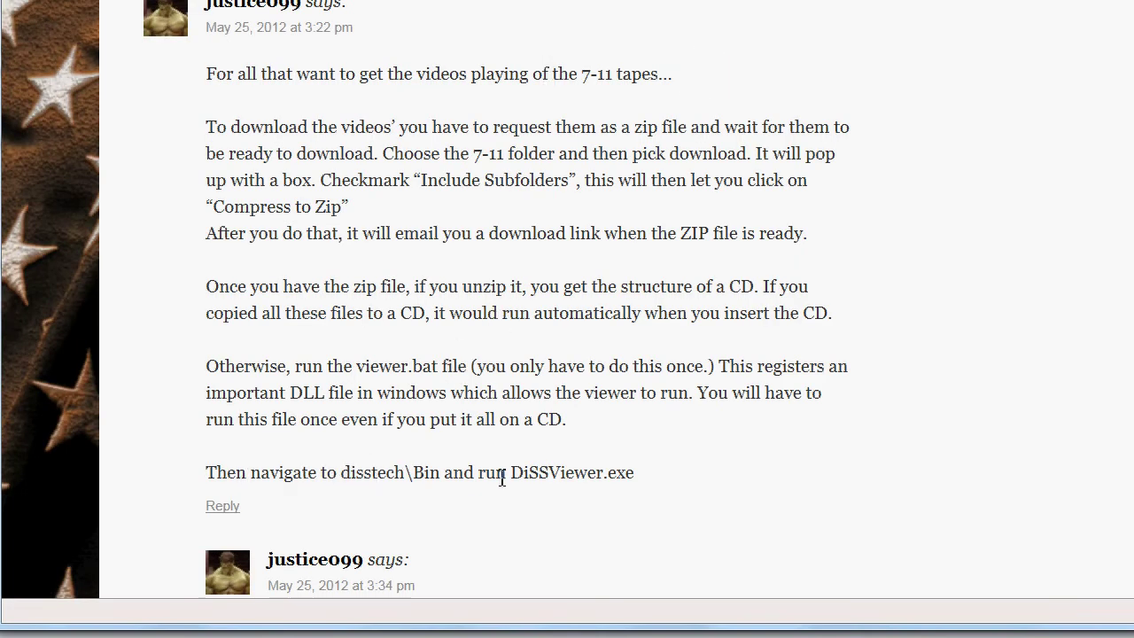
Navigate to disstech\Bin and select the DiSSViewer application.
drag(636, 476, 349, 476)
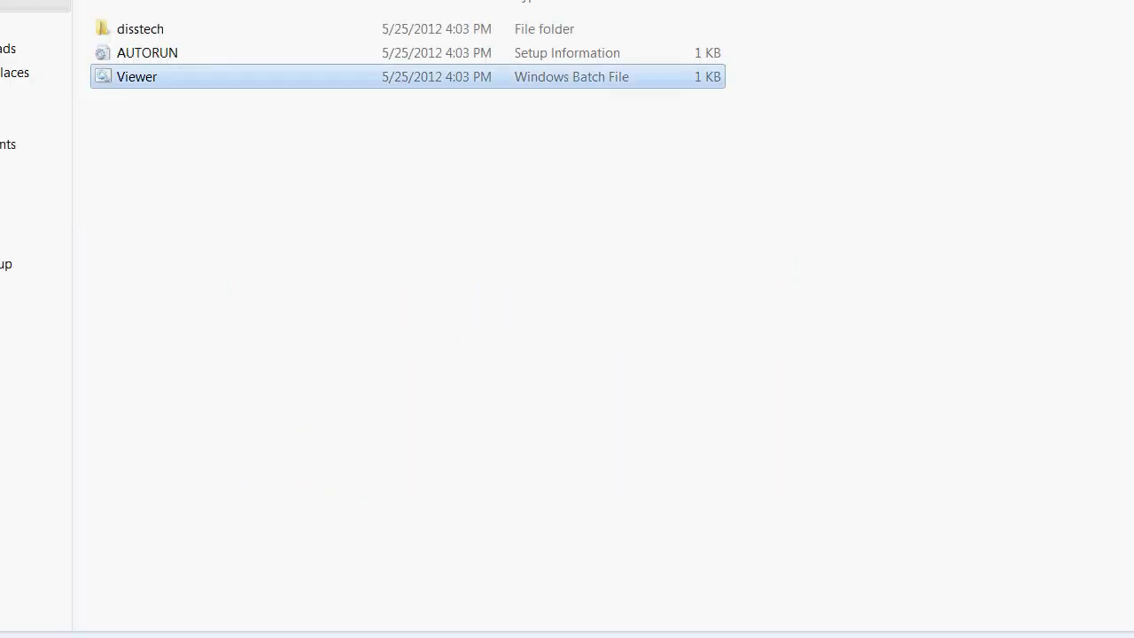
double_click(146, 28)
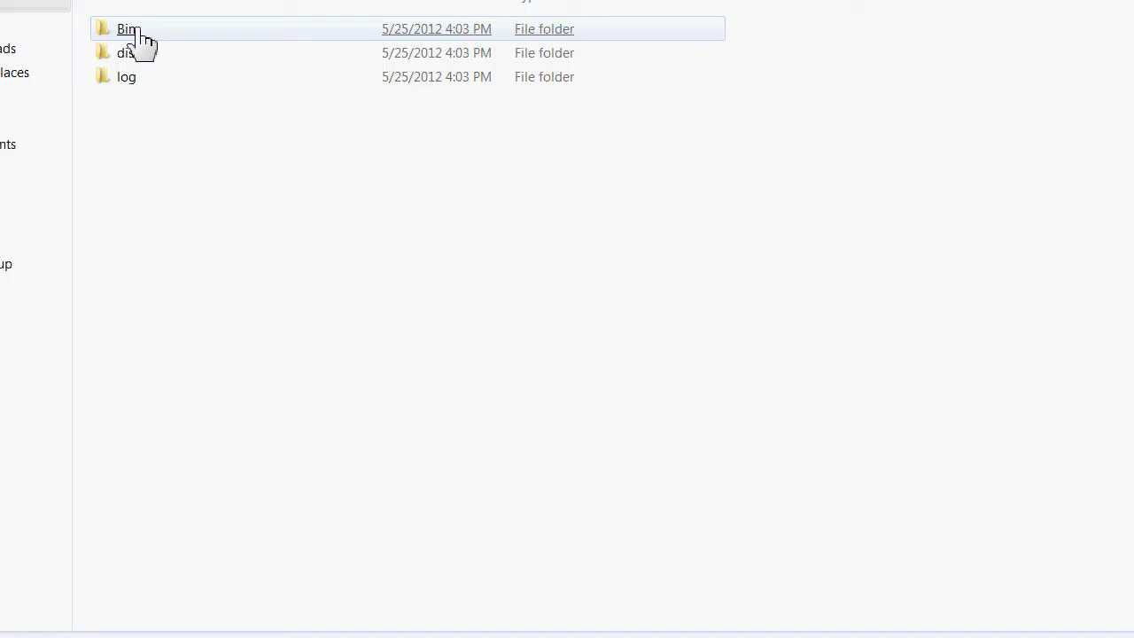
double_click(135, 29)
double_click(147, 31)
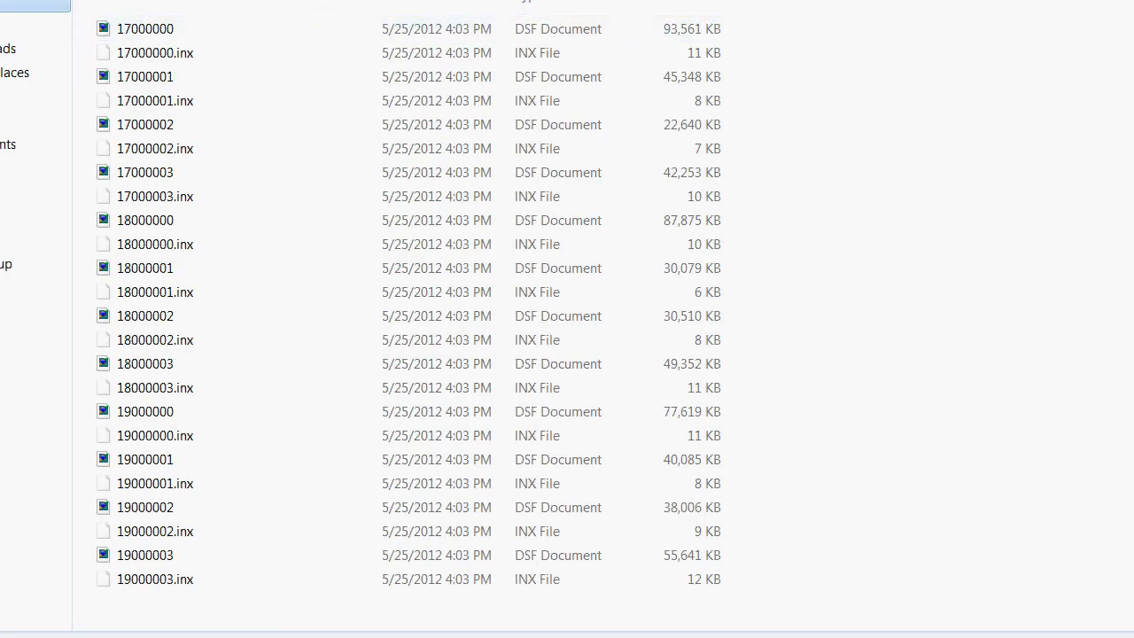
key(BackSpace)
key(BackSpace)
double_click(142, 30)
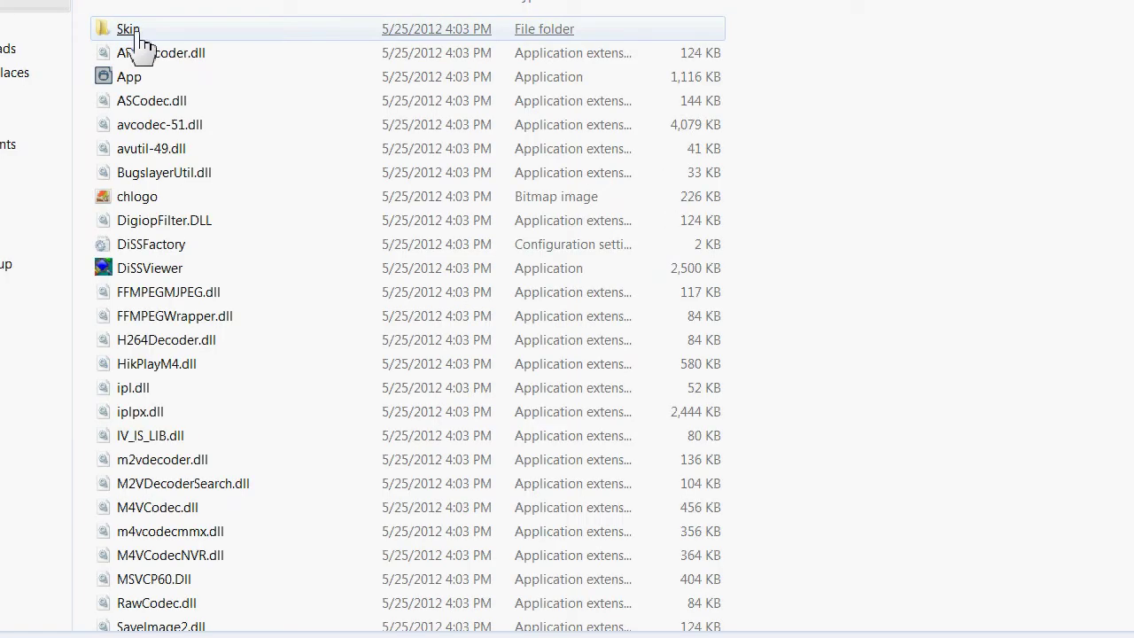
click(139, 274)
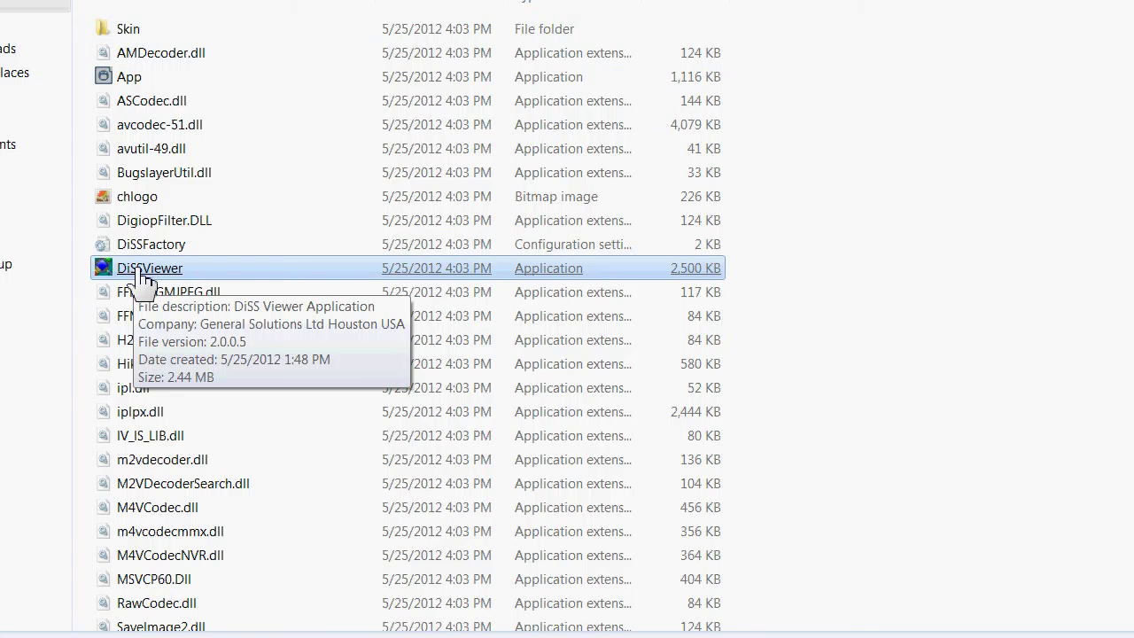
Launch DiSSViewer.exe and accept the security warning to load the 7-11 footage.
double_click(149, 278)
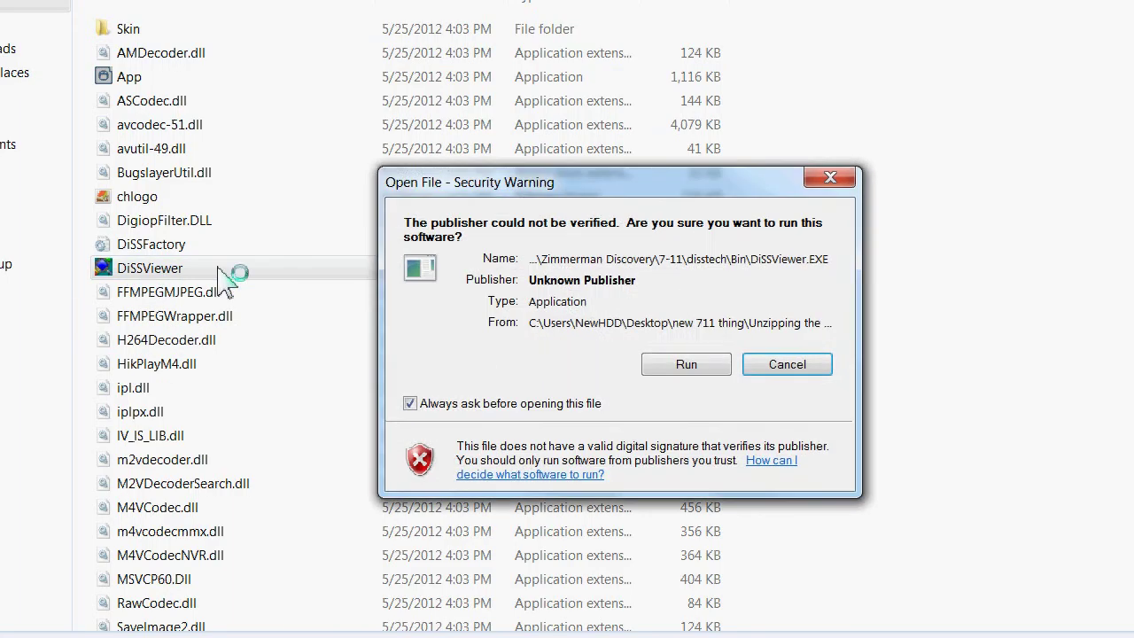
click(660, 365)
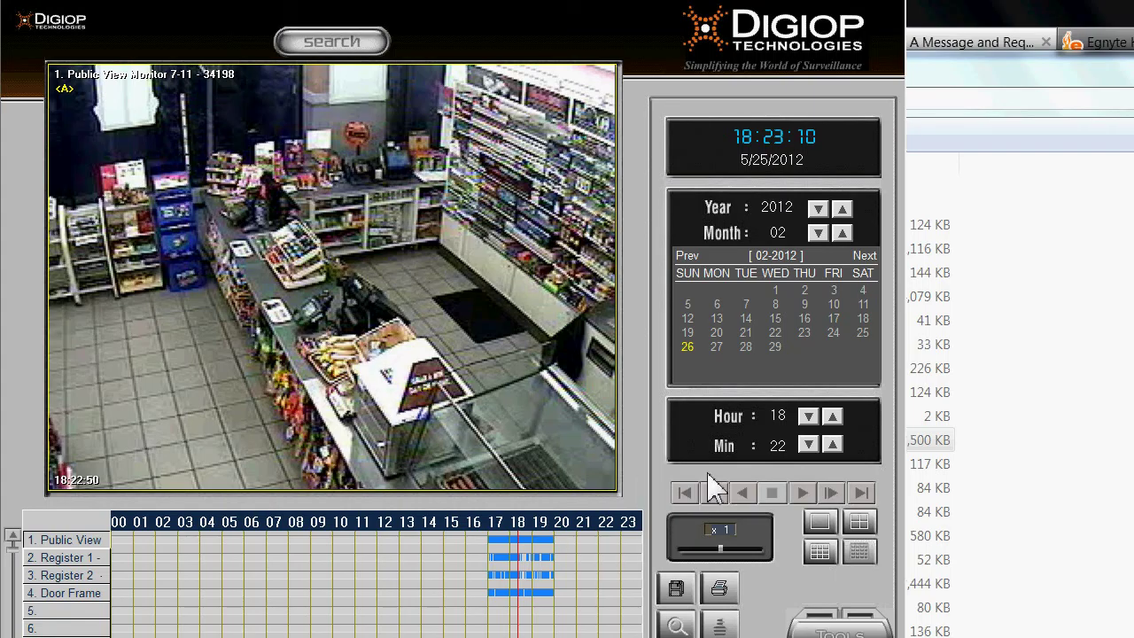
Set the playback hour to 18.
click(808, 416)
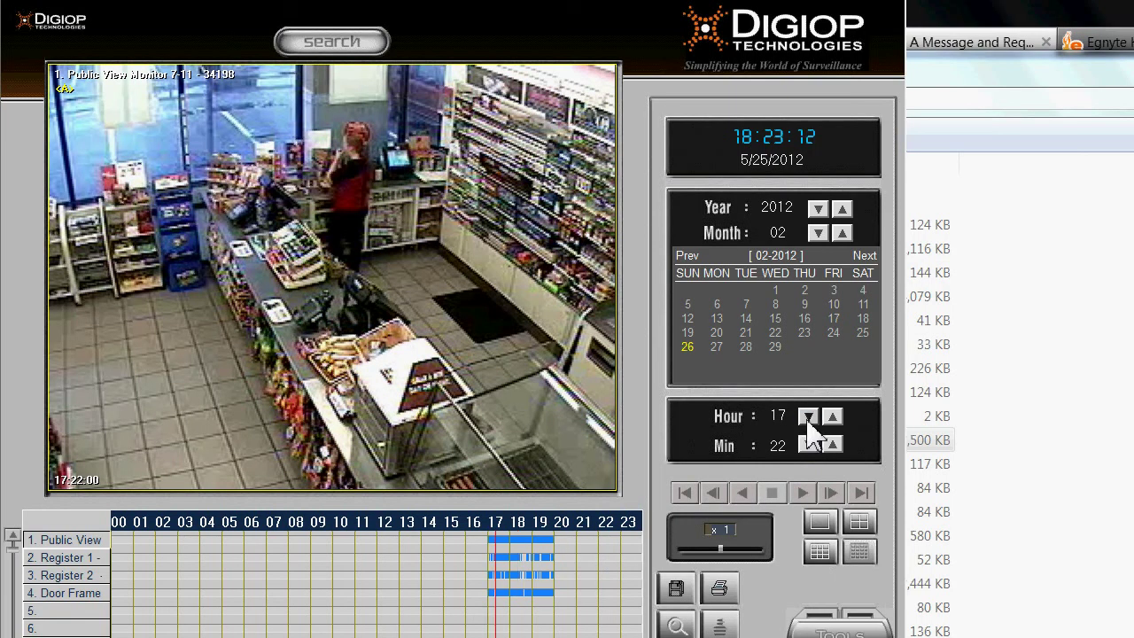
click(808, 417)
click(808, 416)
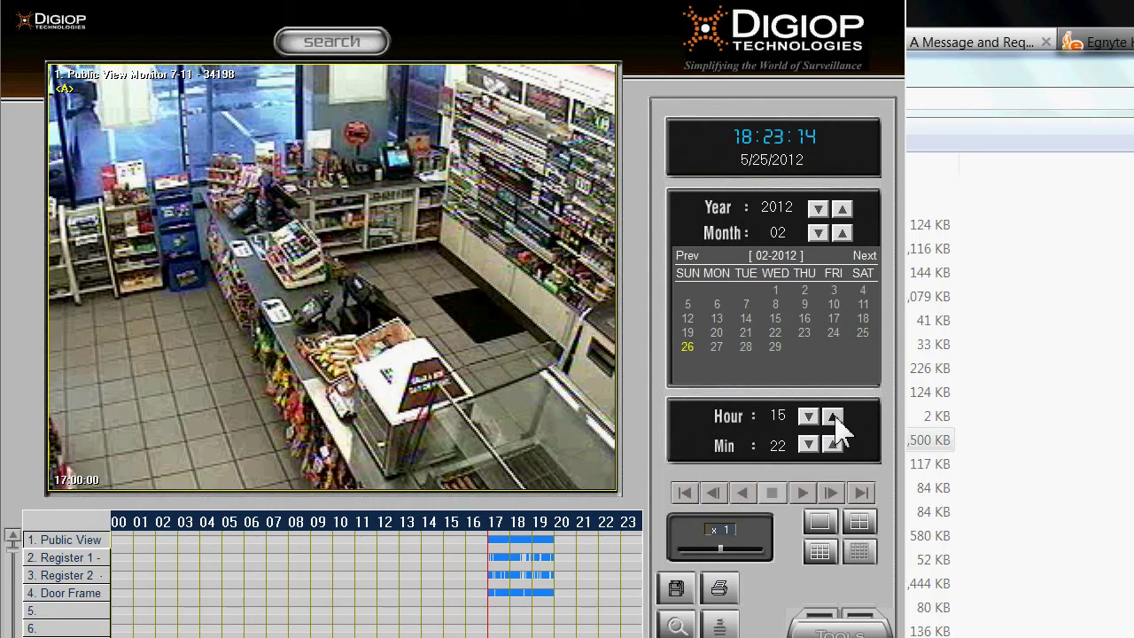
click(833, 417)
click(833, 417)
click(833, 416)
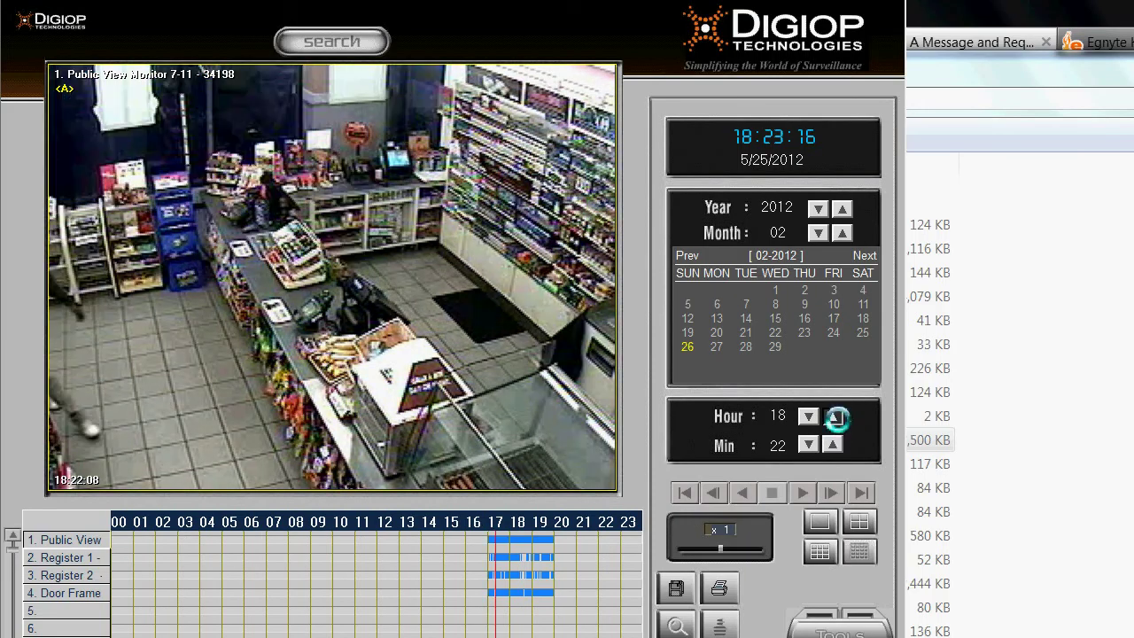
Set the playback minute to 24, showing the hooded man at the counter.
click(833, 445)
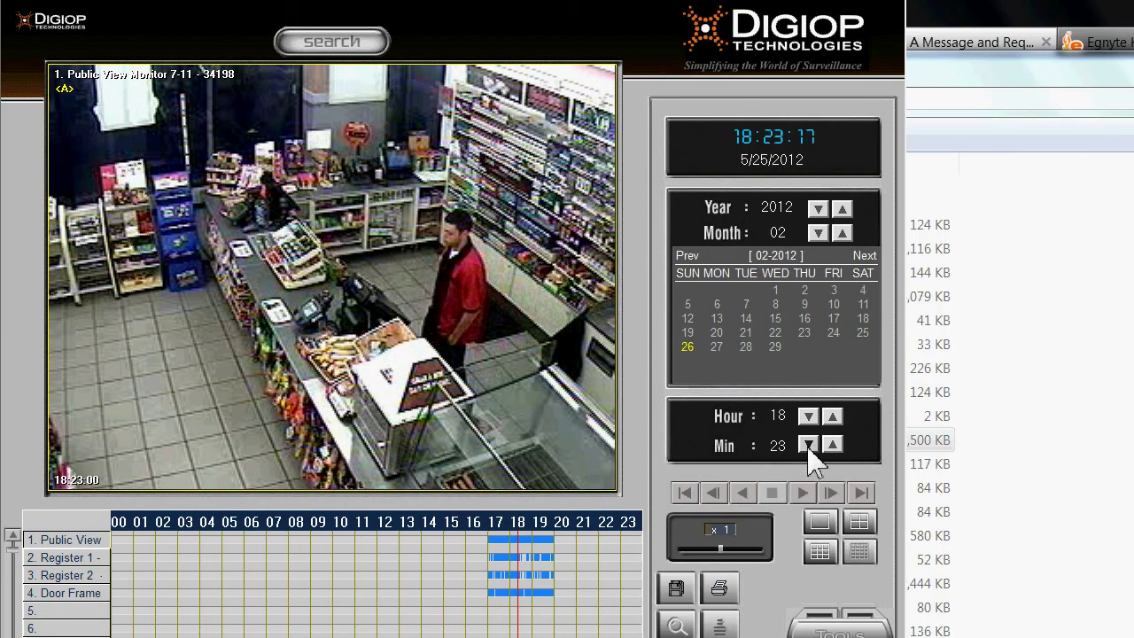
click(809, 445)
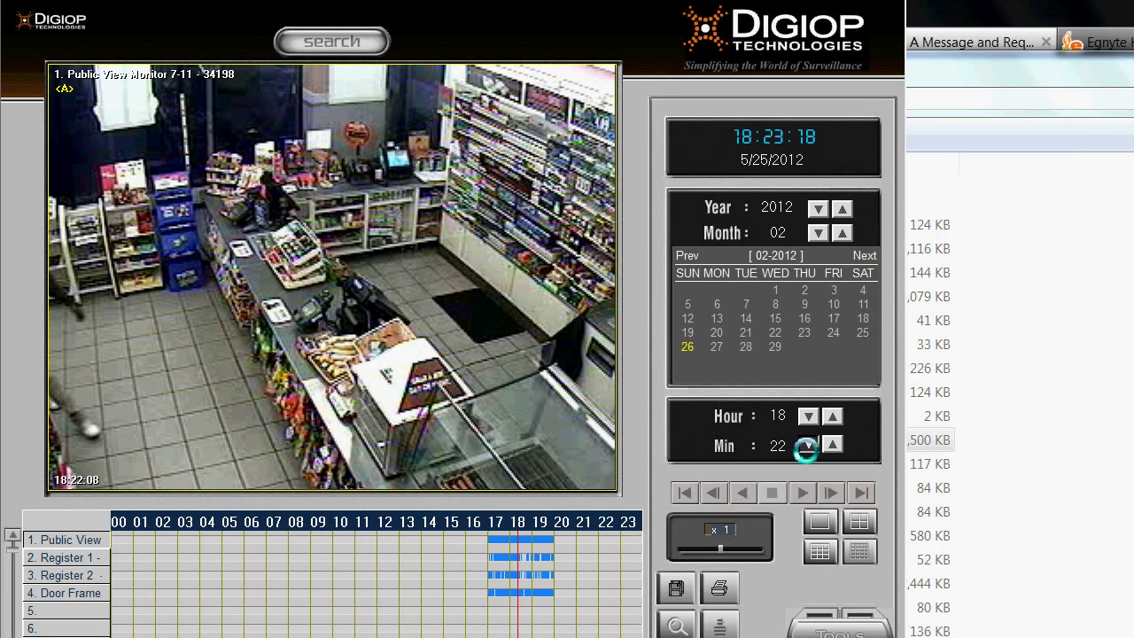
click(808, 446)
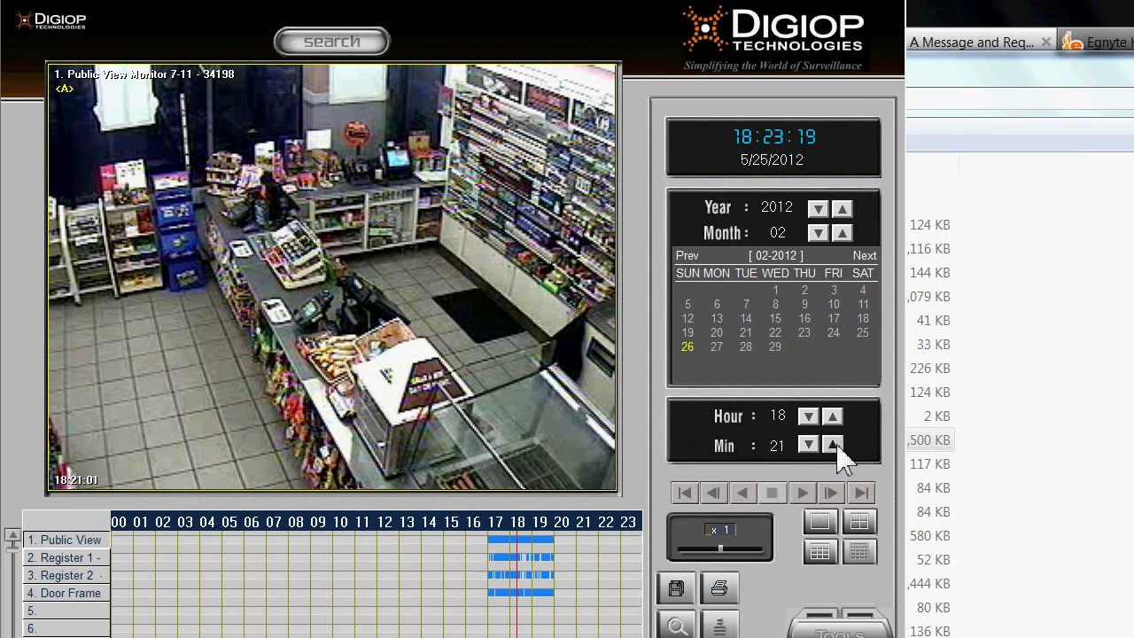
click(833, 444)
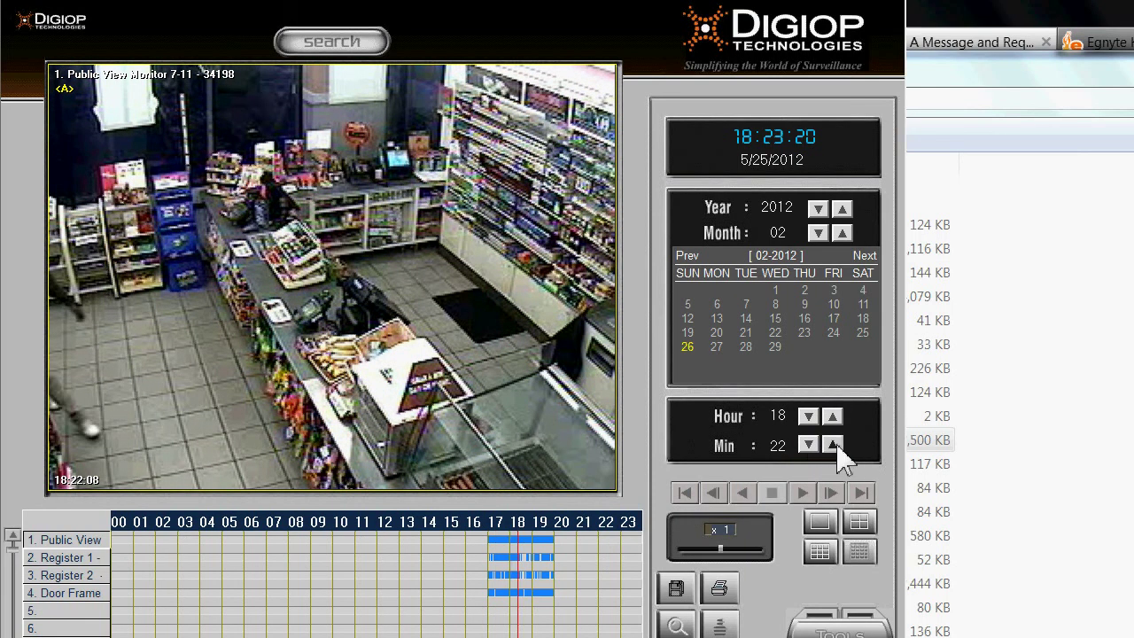
click(834, 446)
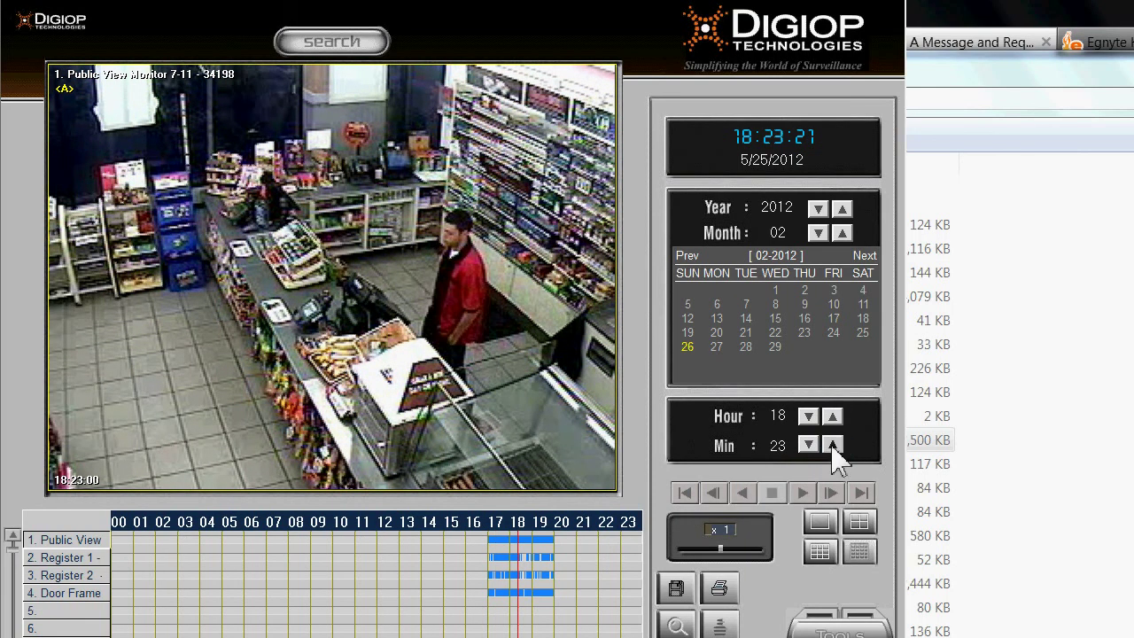
click(834, 446)
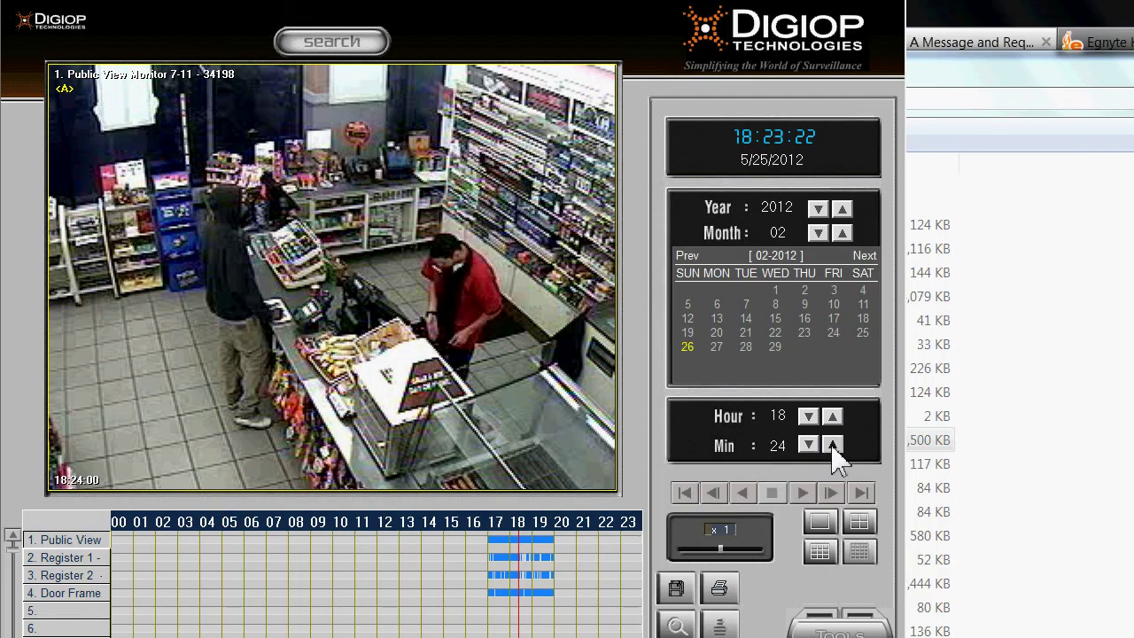
click(833, 446)
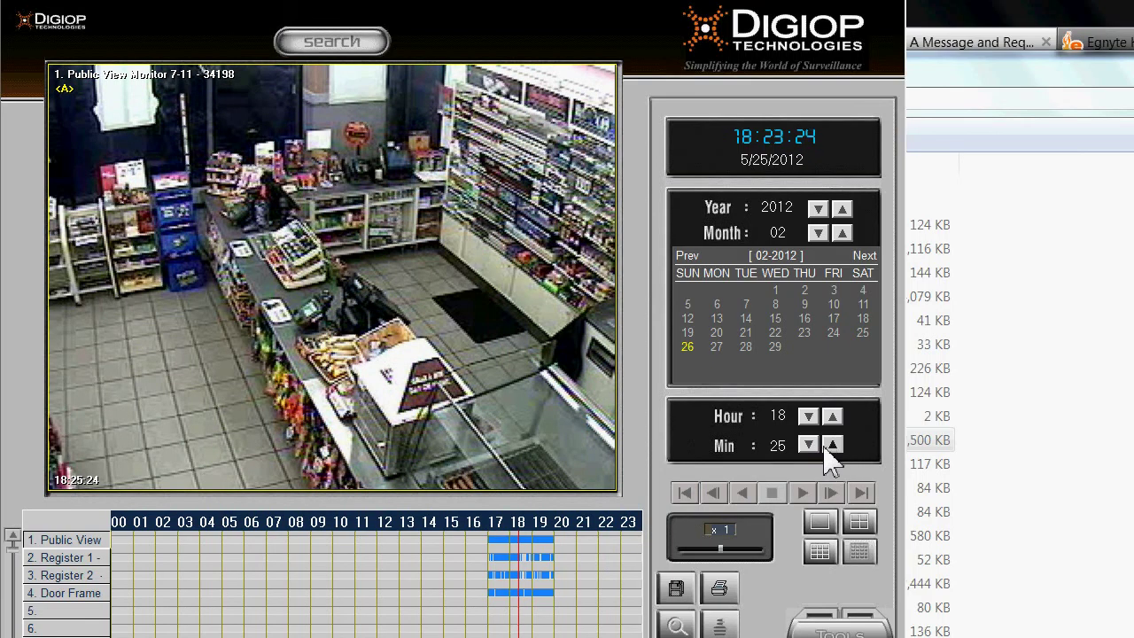
click(808, 446)
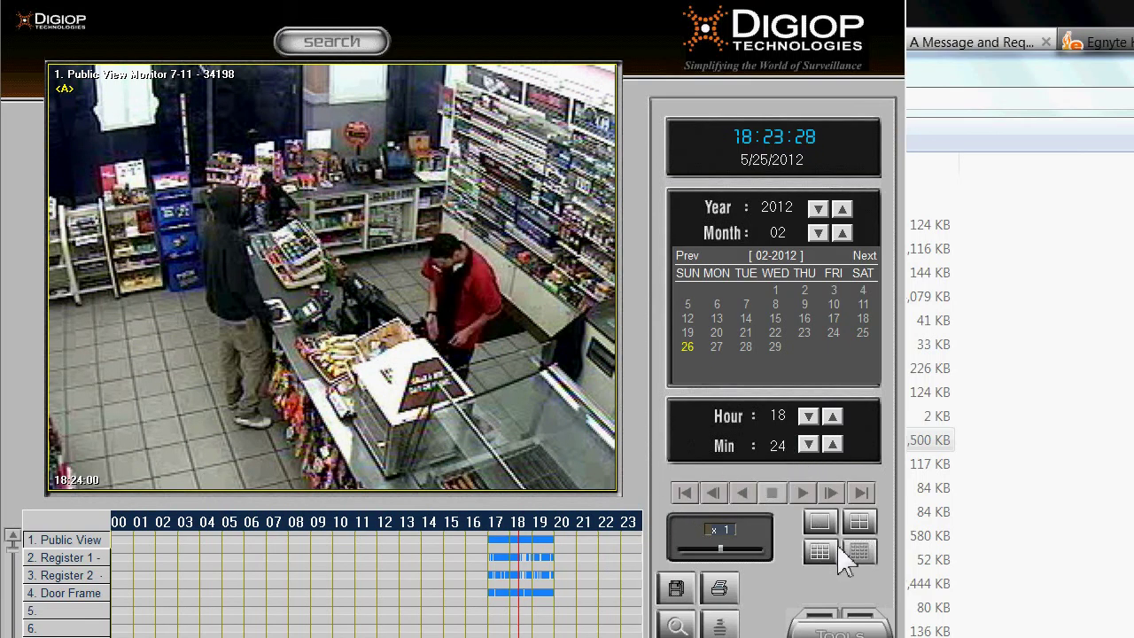
Try the 3x3 and 1x1 layouts, ending on the 2x2 grid of all four cameras.
click(859, 528)
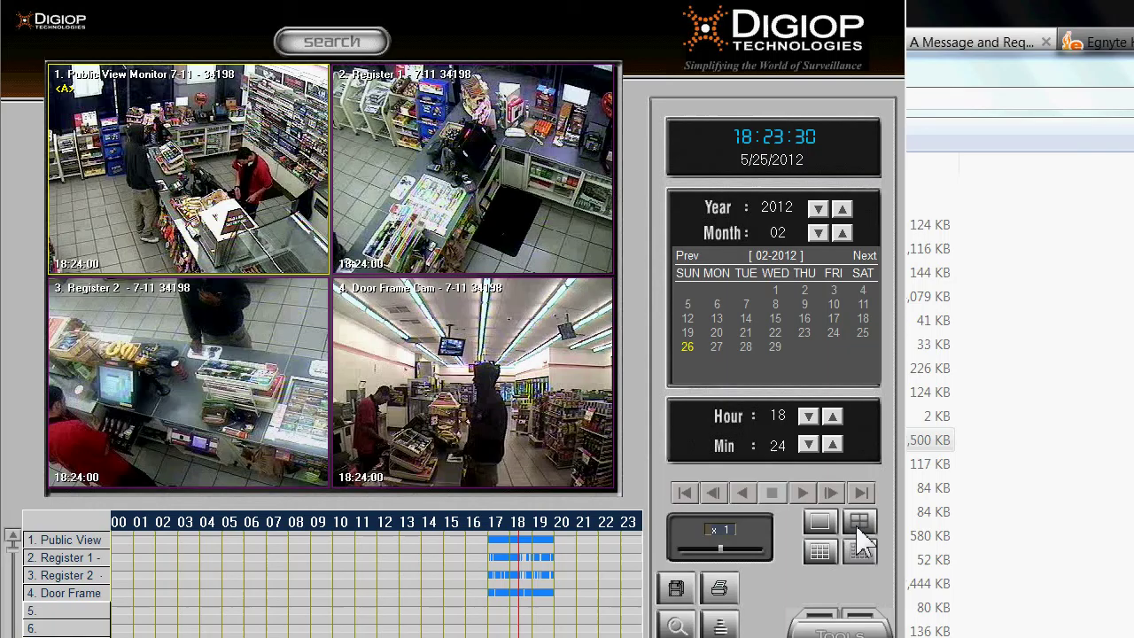
click(811, 557)
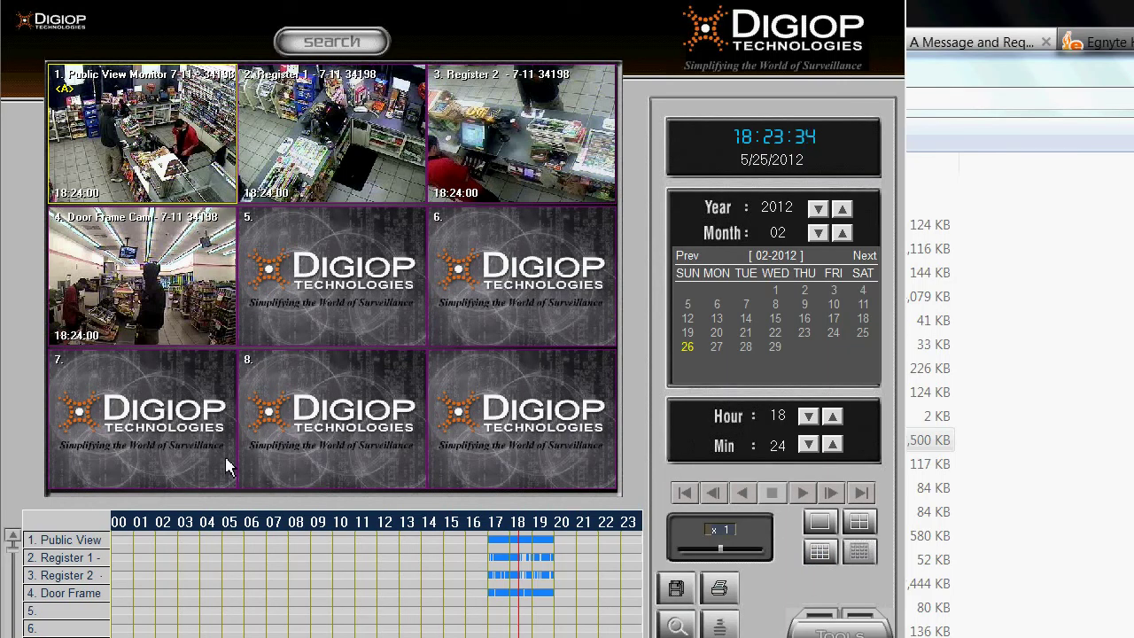
click(860, 521)
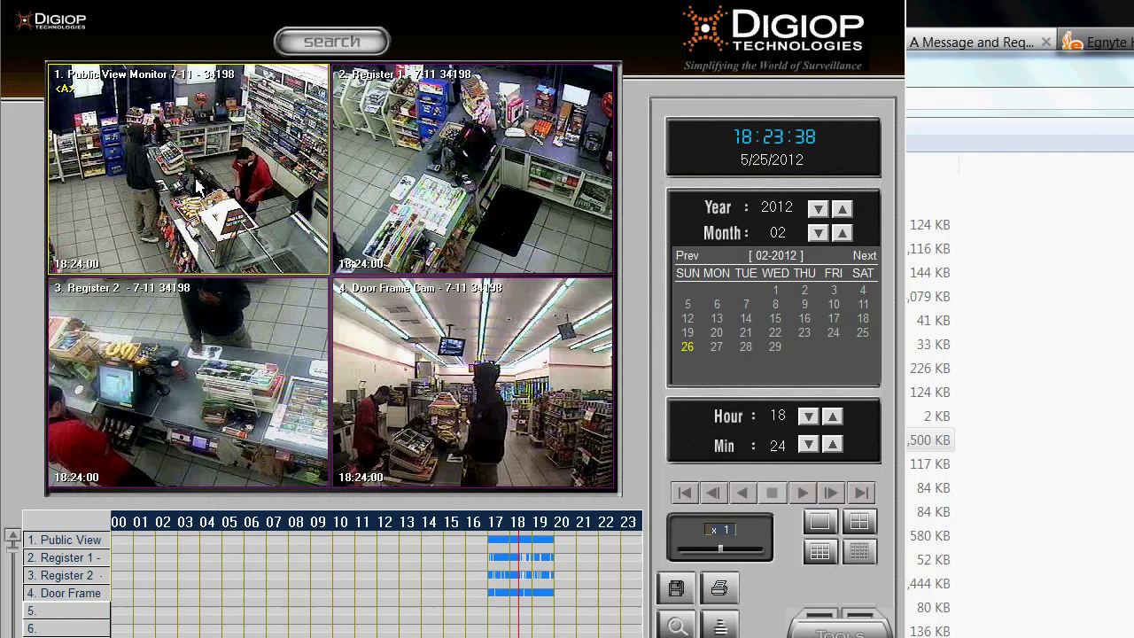
click(819, 525)
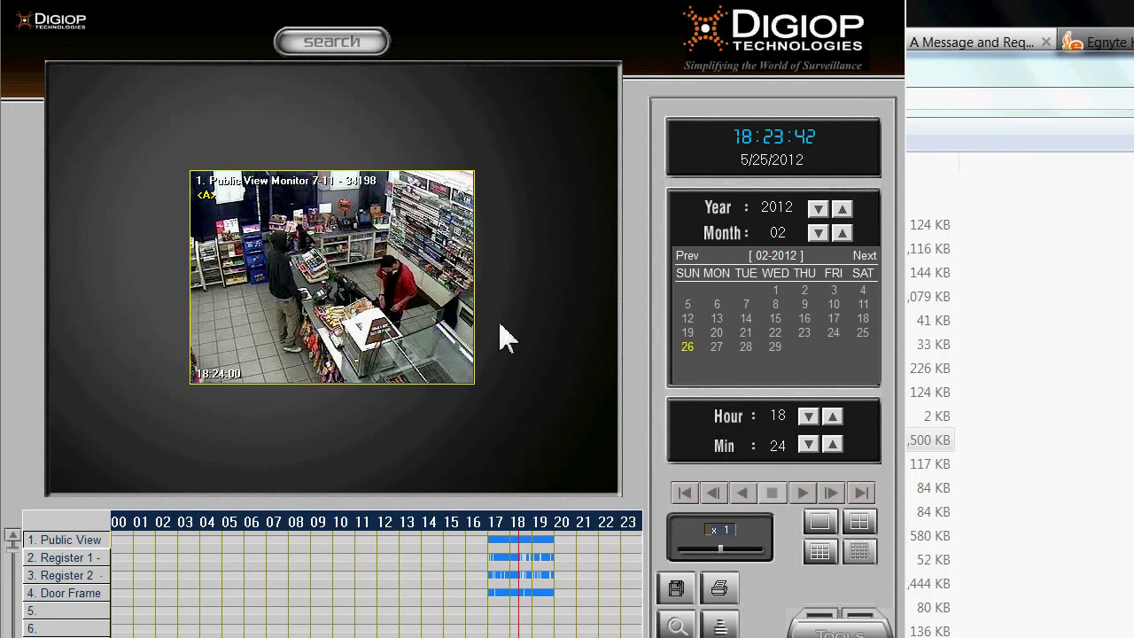
click(859, 523)
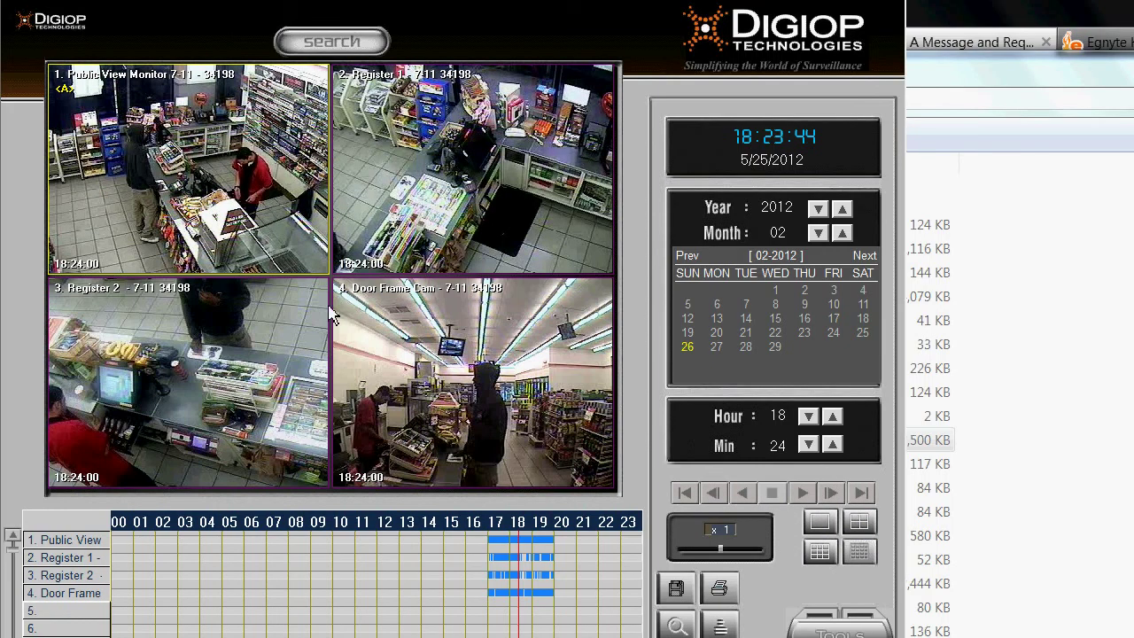